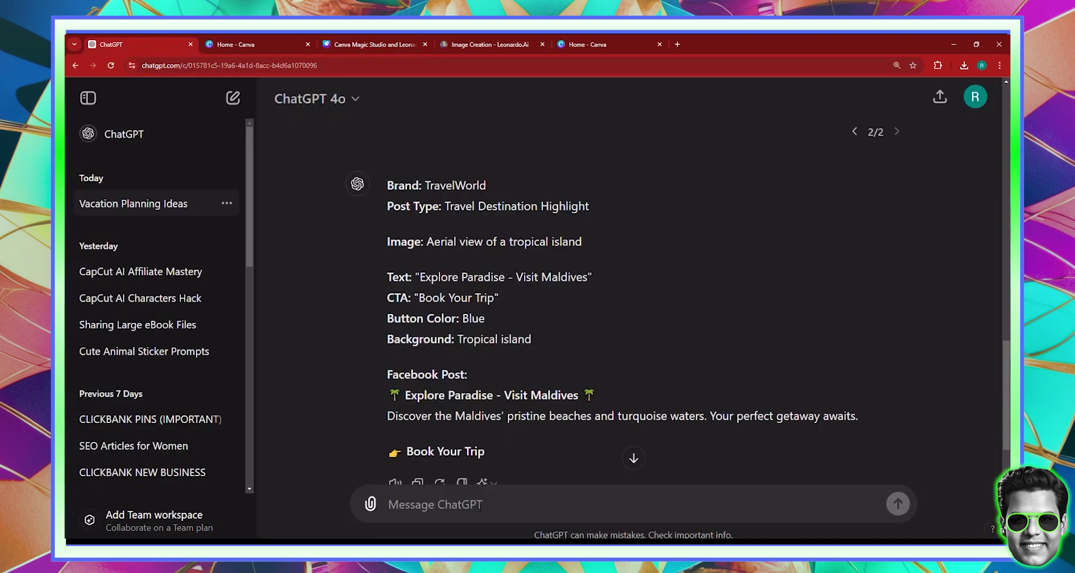
Step: Ask ChatGPT "what is a herb or natural source that is very good for diabetes"
text(what is a h)
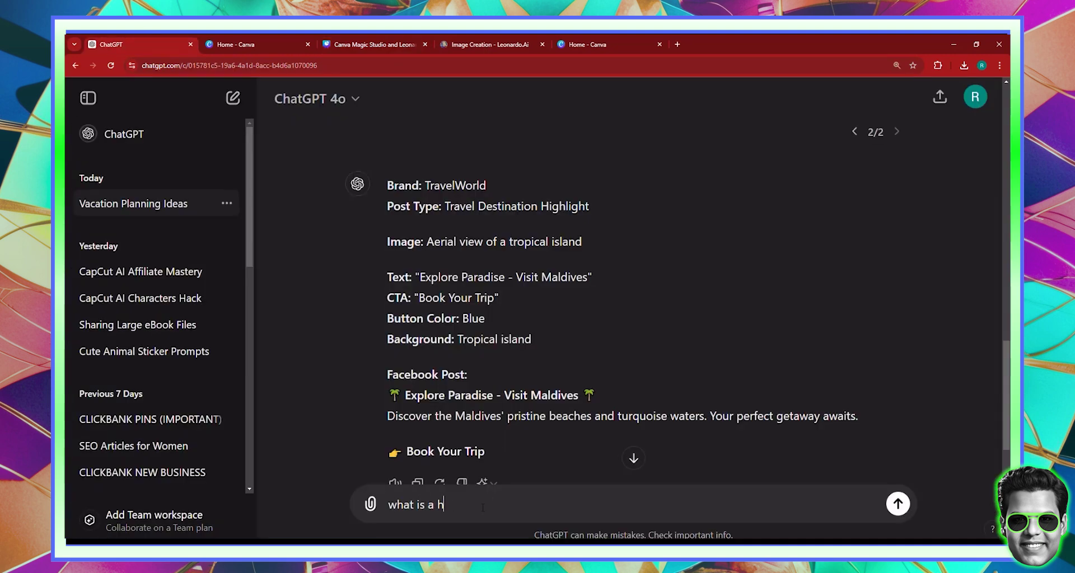
text(erb or natural sour)
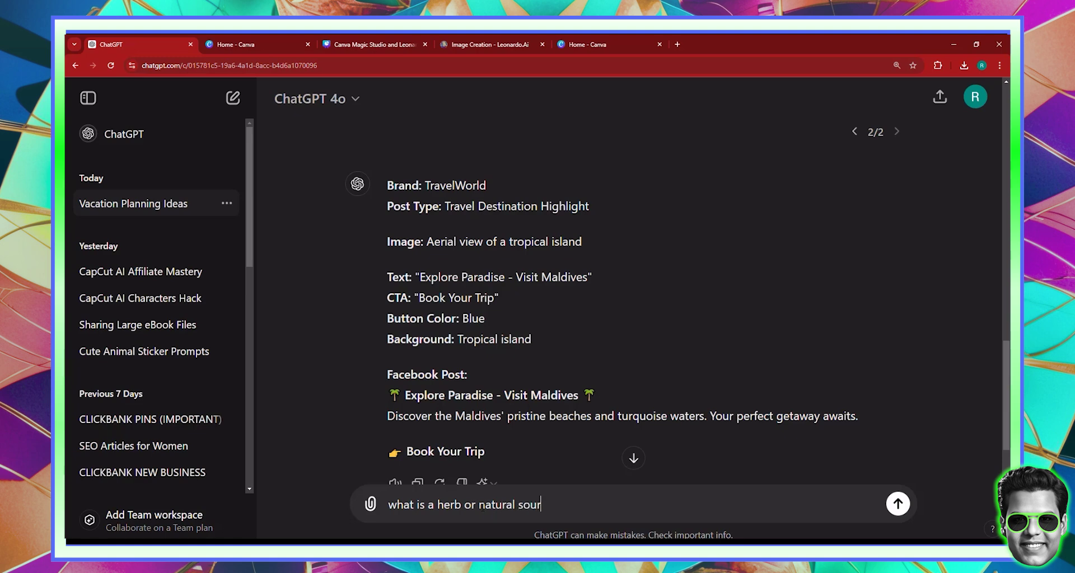
text(ce that is veryu  good fo)
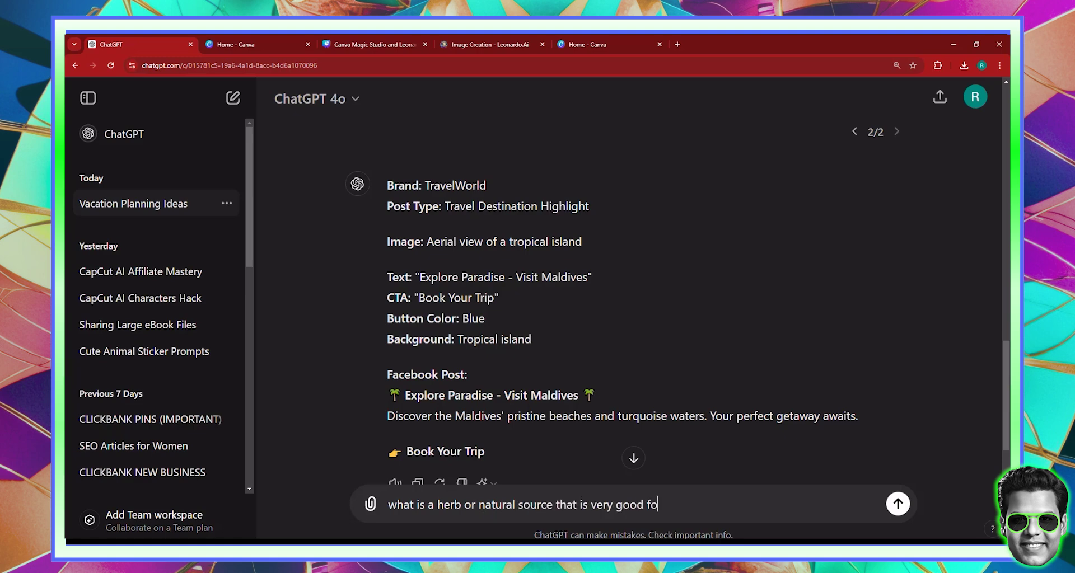
text(r diebetes)
key(Return)
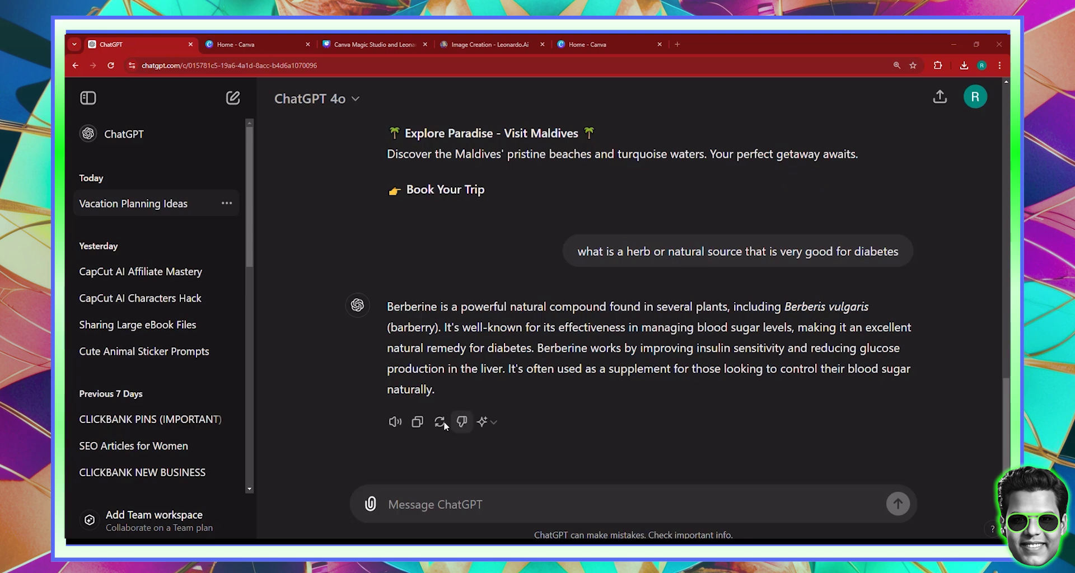
Step: Open the Educational_Keywords_Clean workbook in Excel and examine the diabetes keyword list in column A
right_click(436, 553)
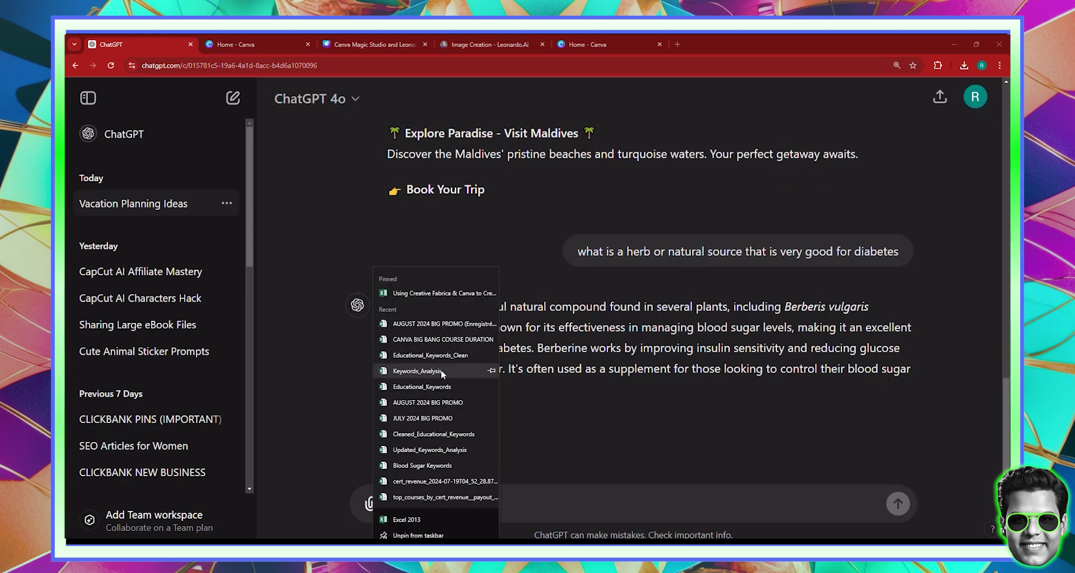
click(421, 358)
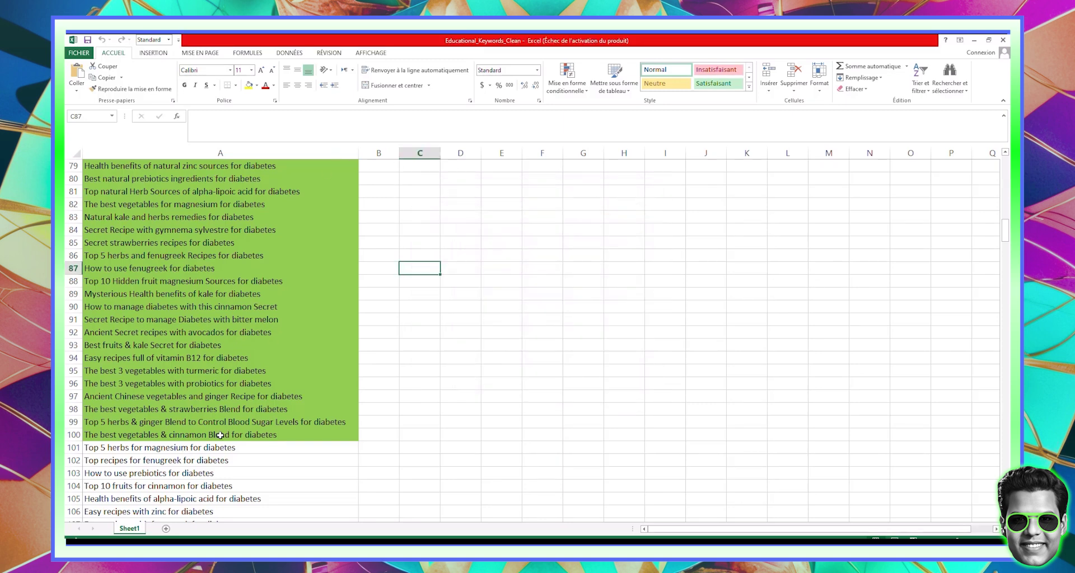
click(258, 163)
shift+click(259, 154)
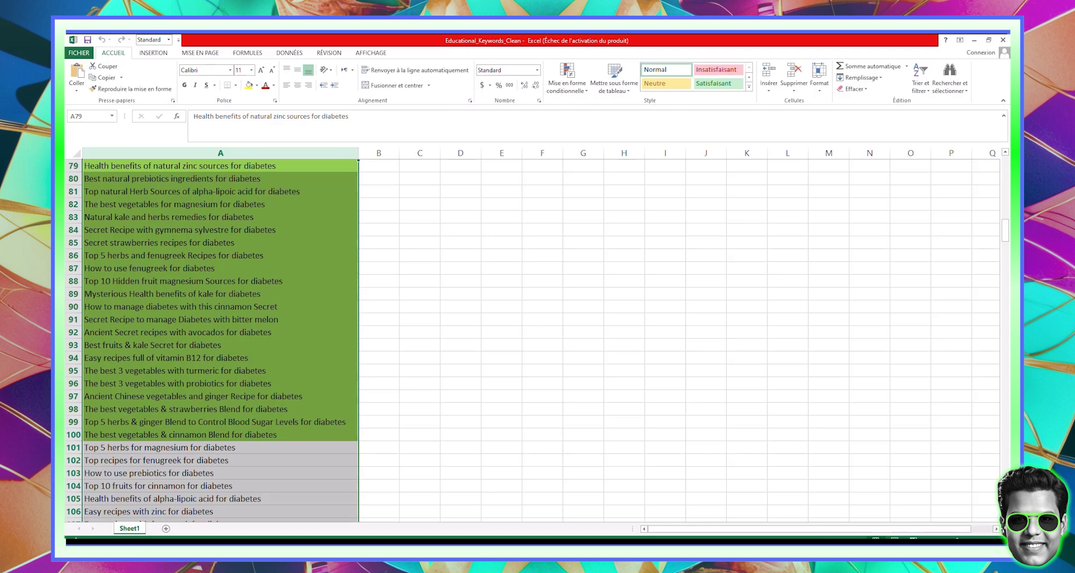
click(484, 396)
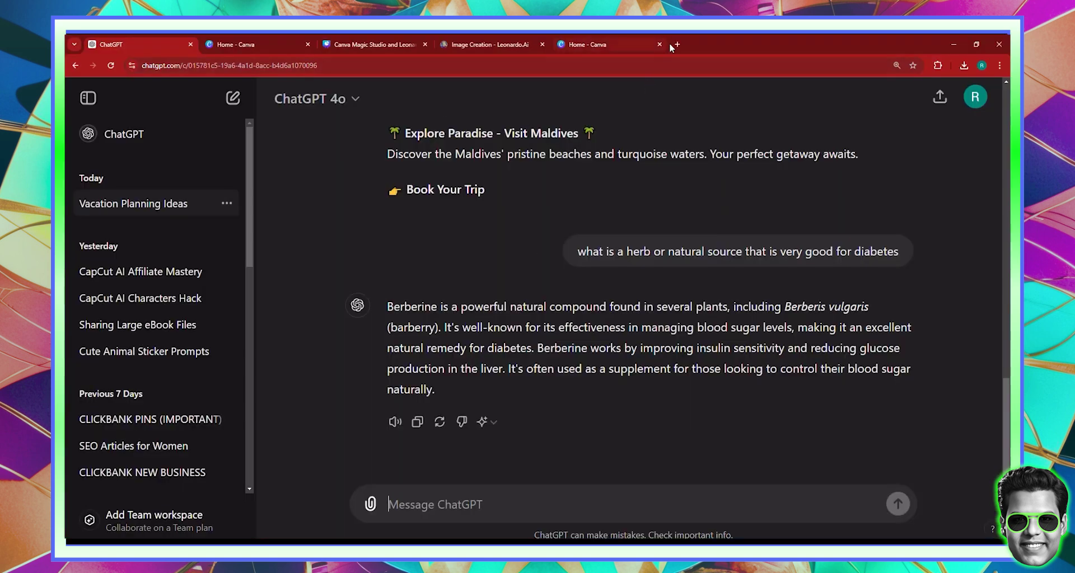
Step: Go to Pinterest in a new browser tab, search for the natural health and wellness creator, and open the matching profile
click(677, 44)
text(pin)
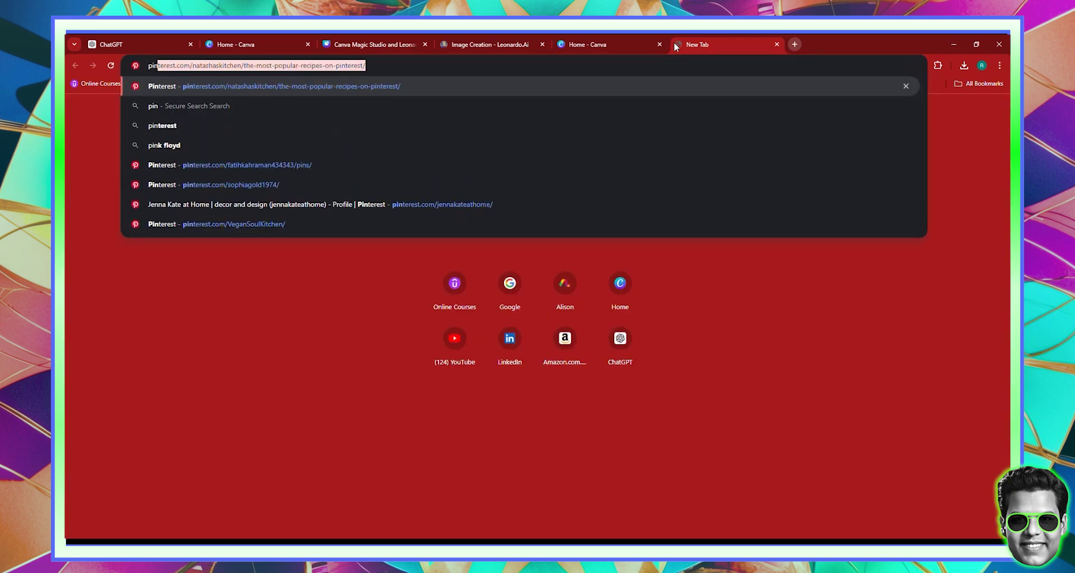
key(Return)
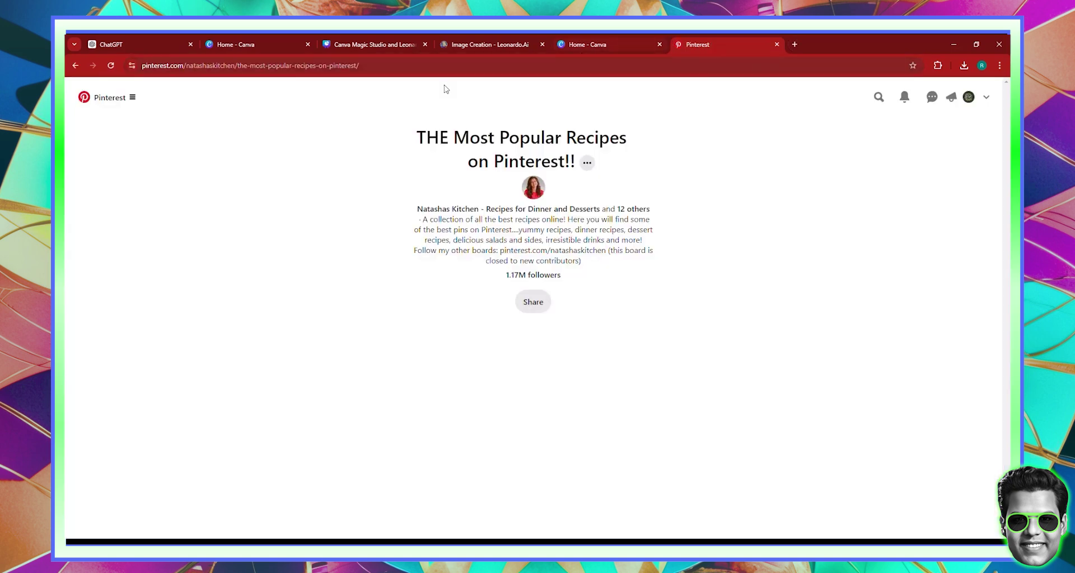
click(879, 98)
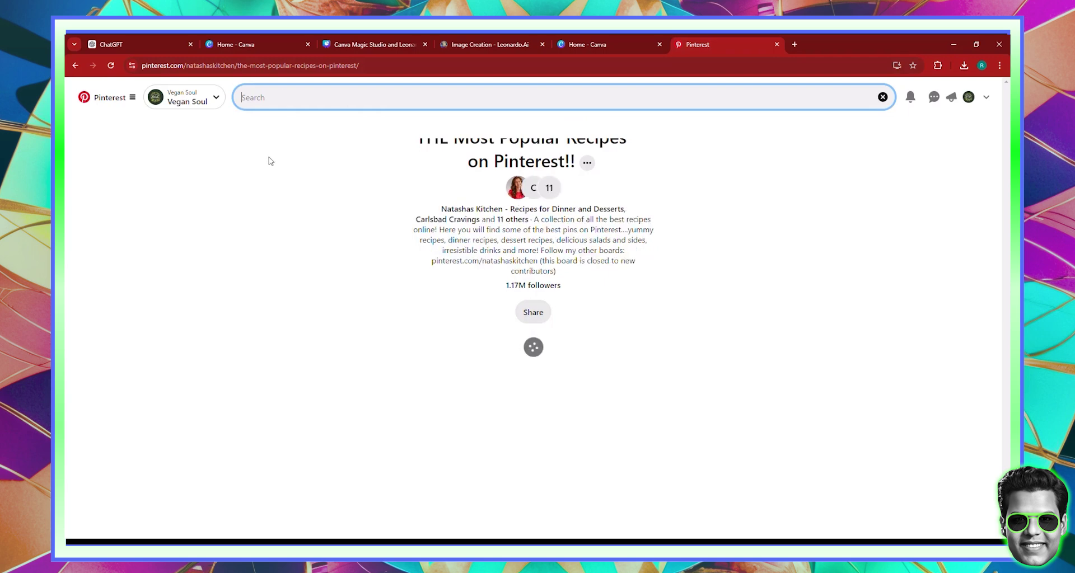
click(280, 103)
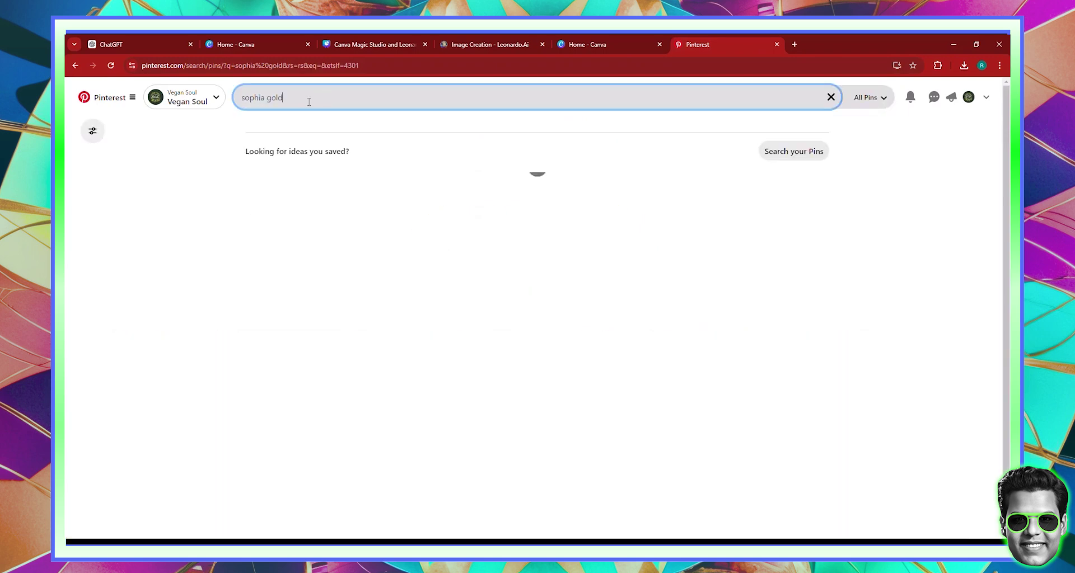
click(293, 144)
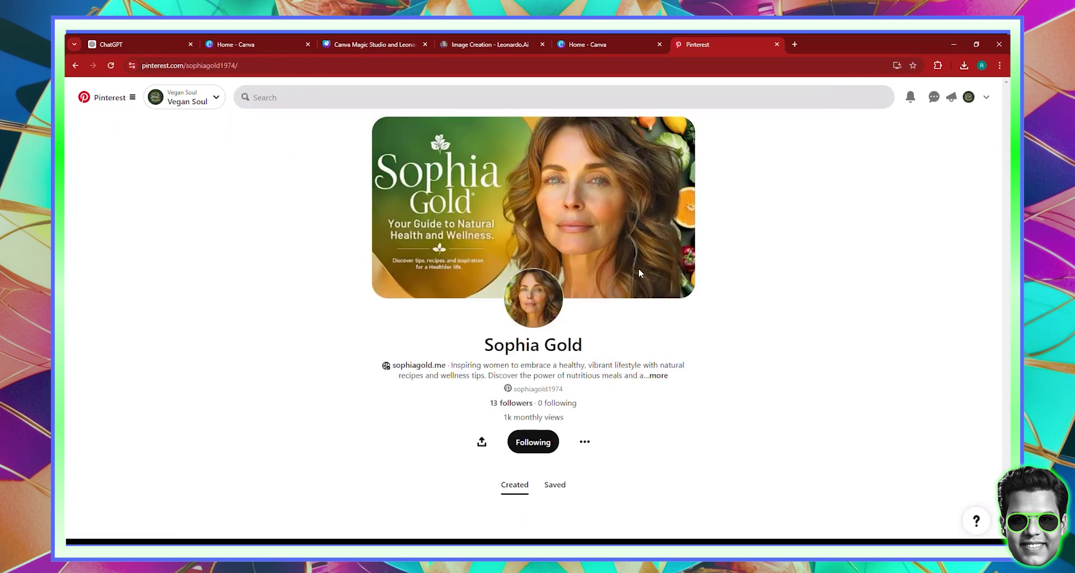
Step: Review the profile's created pins, view the "Top 5 Herbs & Ginger Blend" pin, and close Pinterest
scroll(867, 323, down, 2)
scroll(867, 323, down, 5)
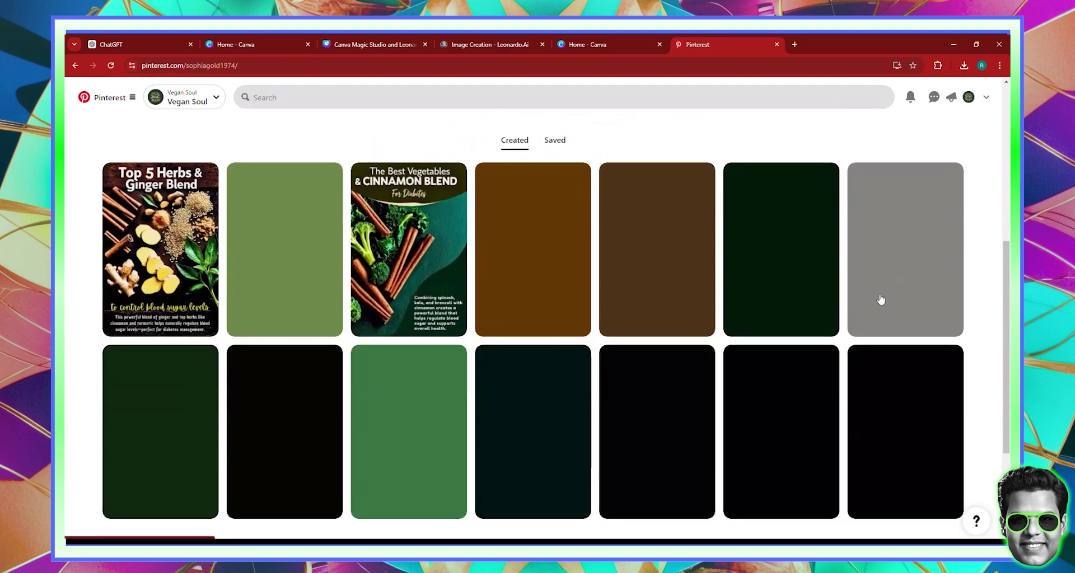
click(161, 250)
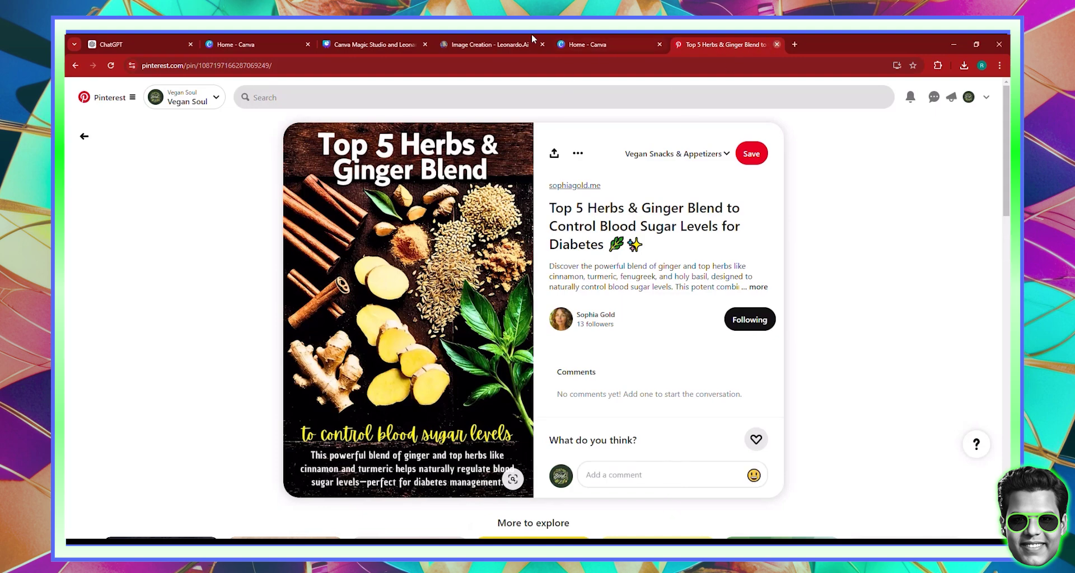
key(ctrl+w)
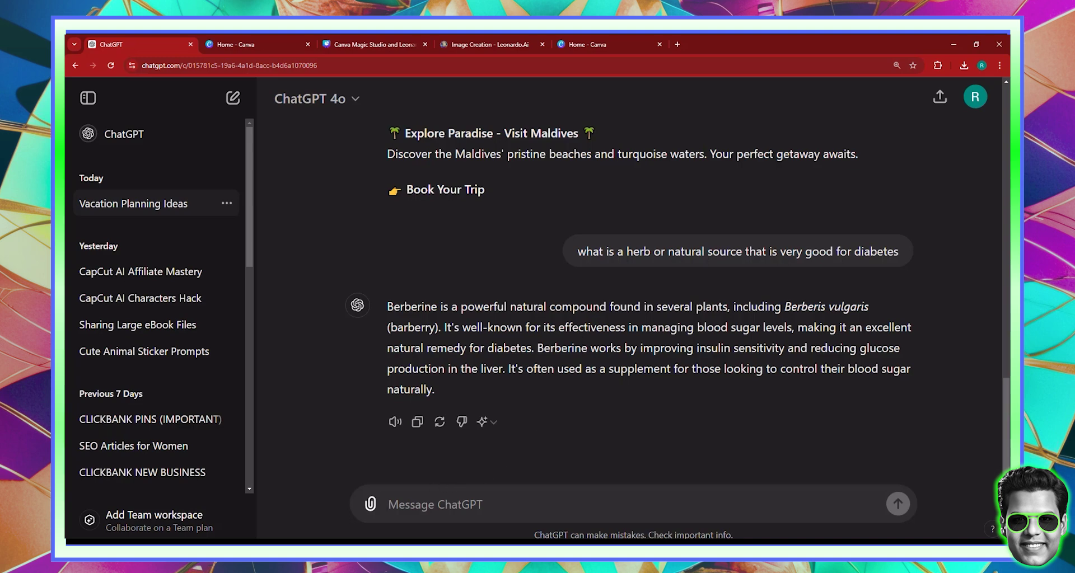
Step: Return to the Excel keyword list and locate "How to manage blood sugar levels with berberine for diabetes"
key(alt+Tab)
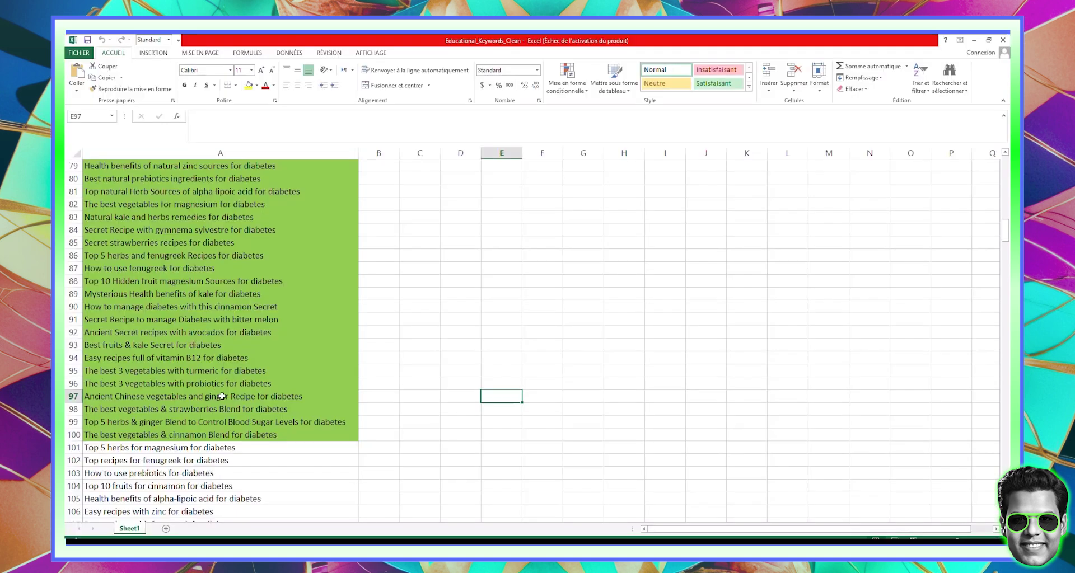
scroll(222, 396, up, 3)
scroll(222, 396, down, 2)
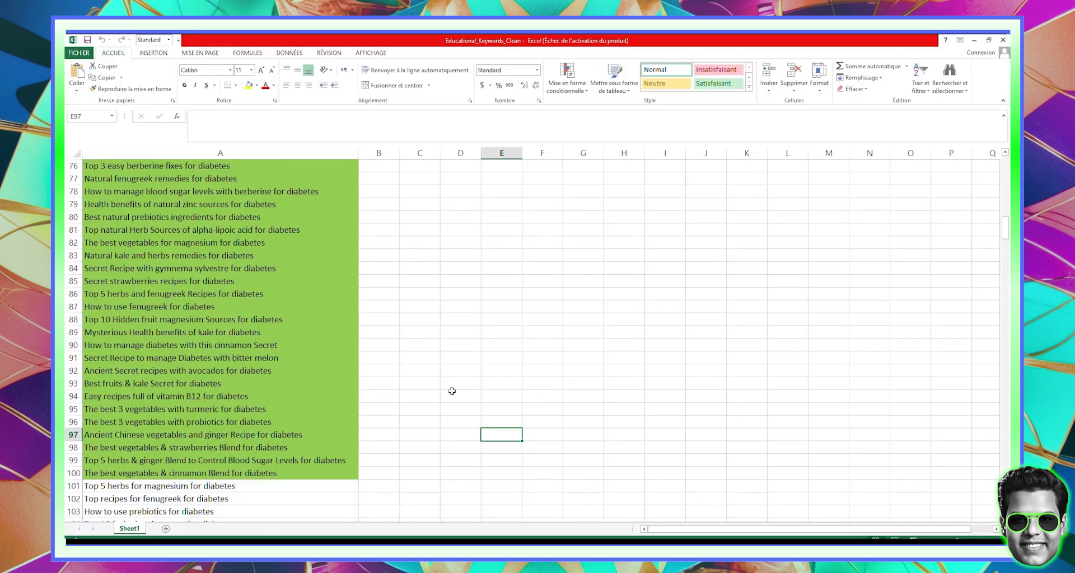
click(258, 191)
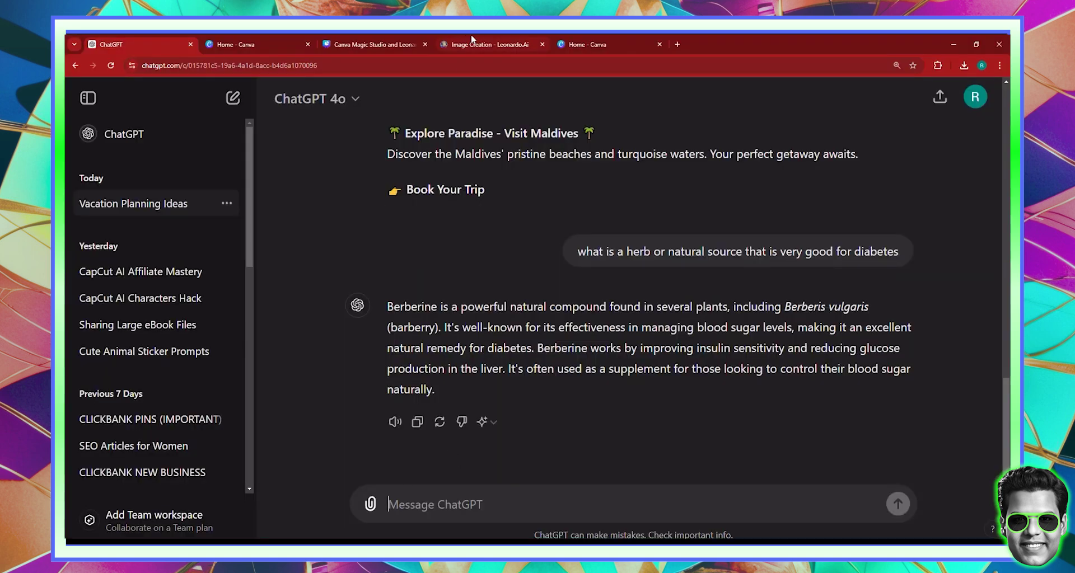
Step: Open the Prompts document in Word and copy the TravelWorld travel destination highlight prompt
key(ctrl+4)
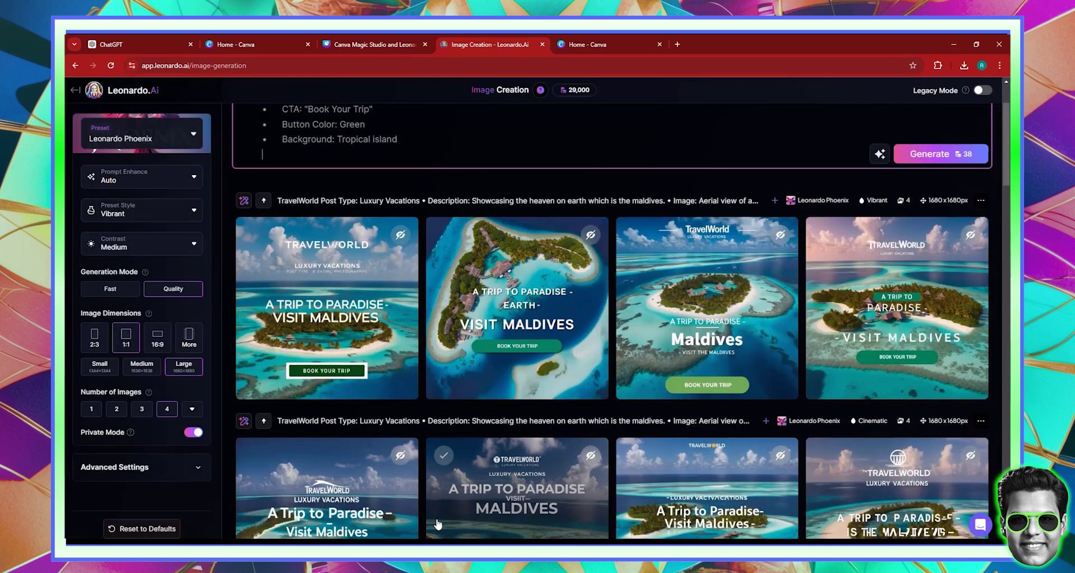
mouse_move(412, 542)
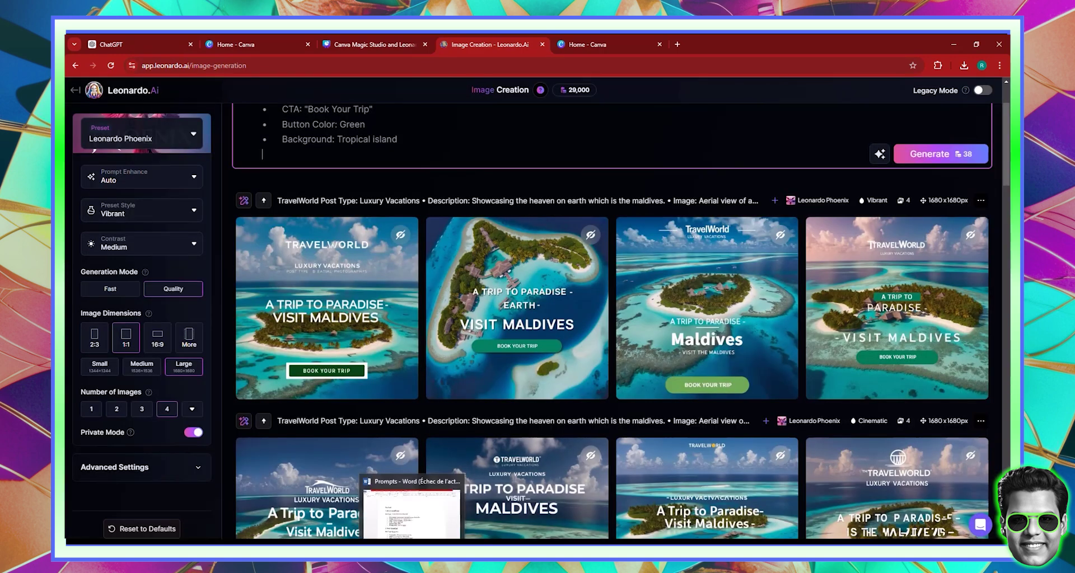
click(414, 512)
drag(495, 387, 347, 255)
right_click(341, 251)
click(364, 268)
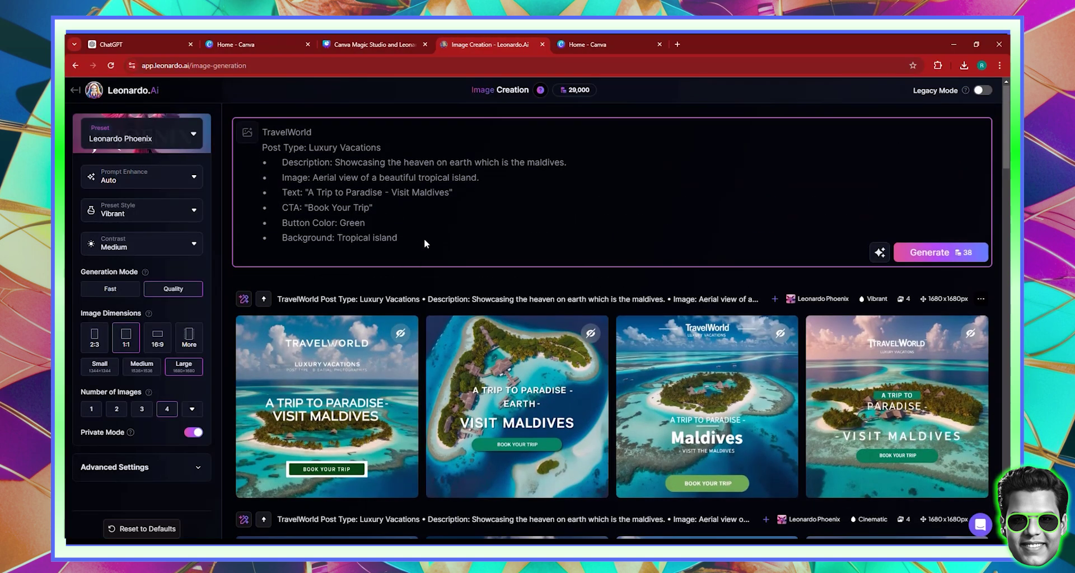
Step: Replace the existing Leonardo.Ai image prompt with the copied TravelWorld travel destination prompt
key(ctrl+a)
key(BackSpace)
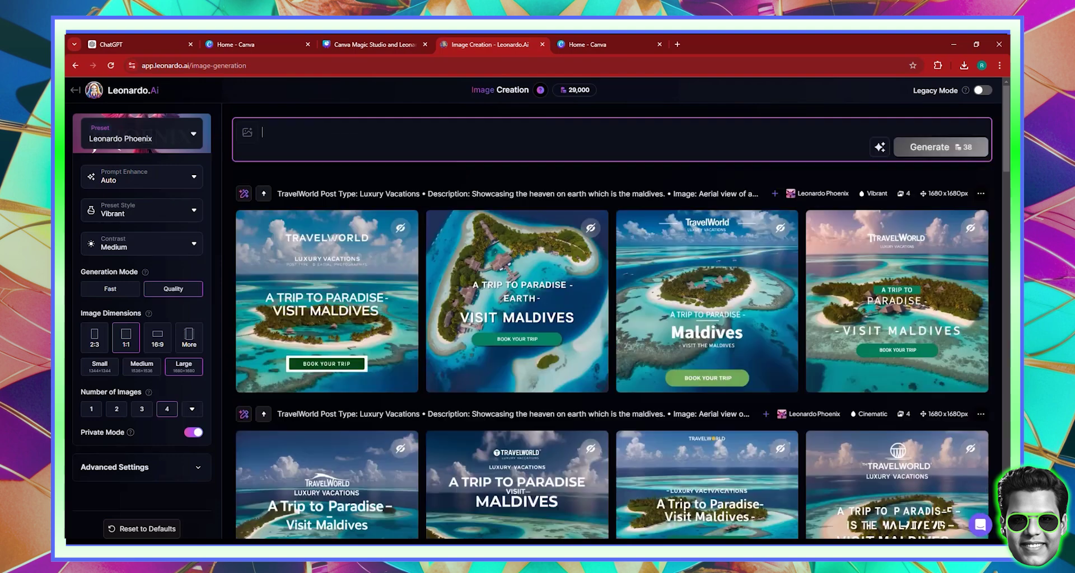
right_click(292, 139)
click(329, 249)
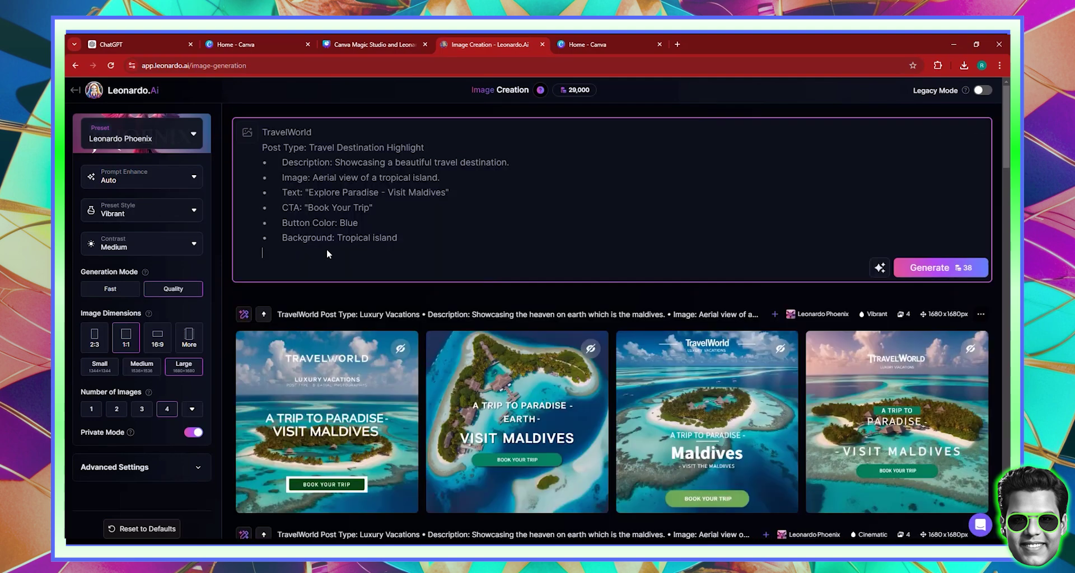
Step: Remove the TravelWorld brand line and set the post type to "Educational Post about the benefits of berberine for diabetes"
triple_click(301, 133)
key(BackSpace)
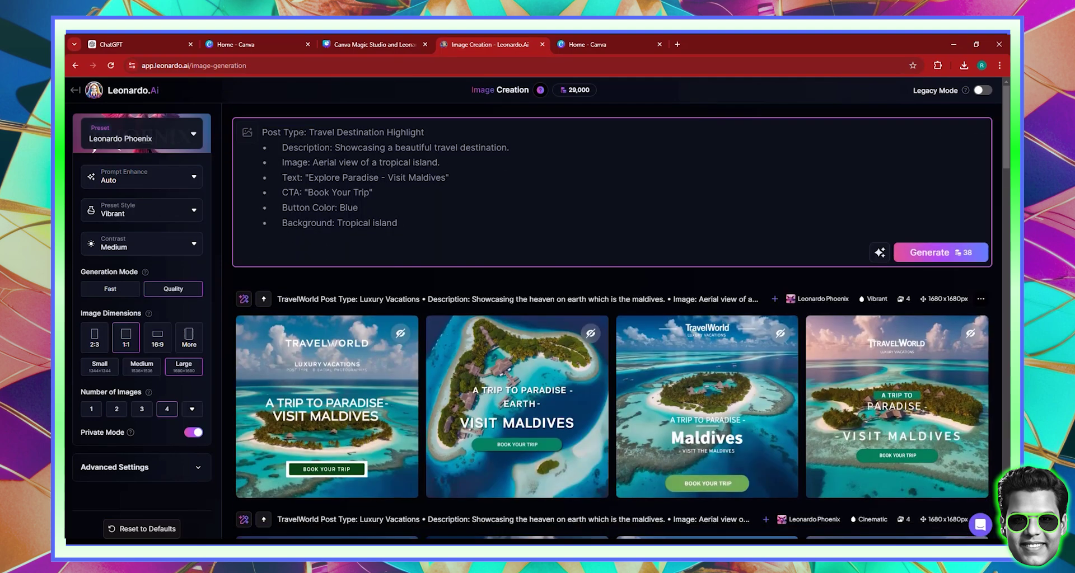
drag(425, 132, 309, 132)
text(E)
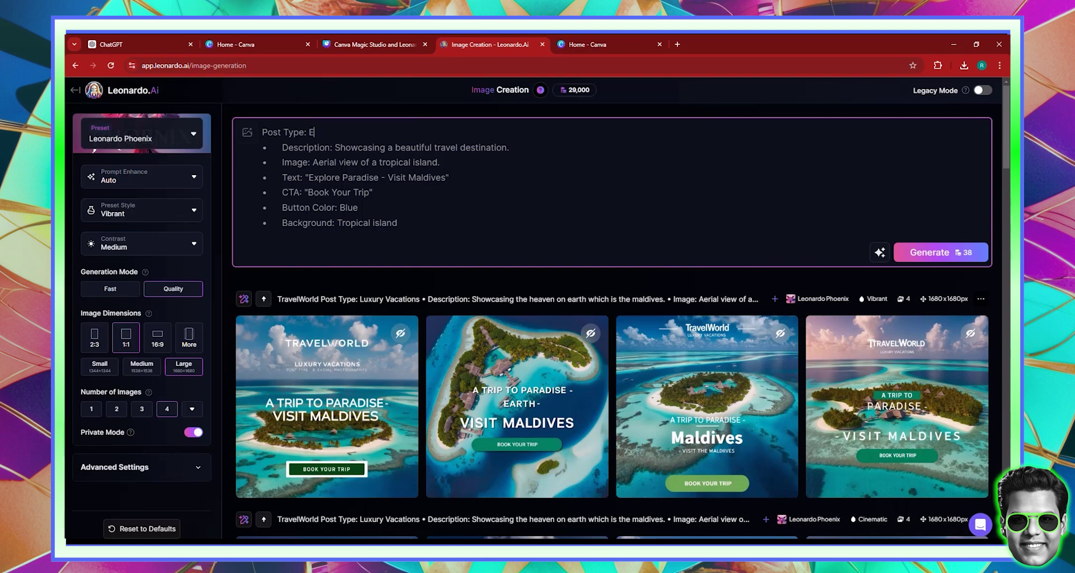
text(ducational Post about the beneif)
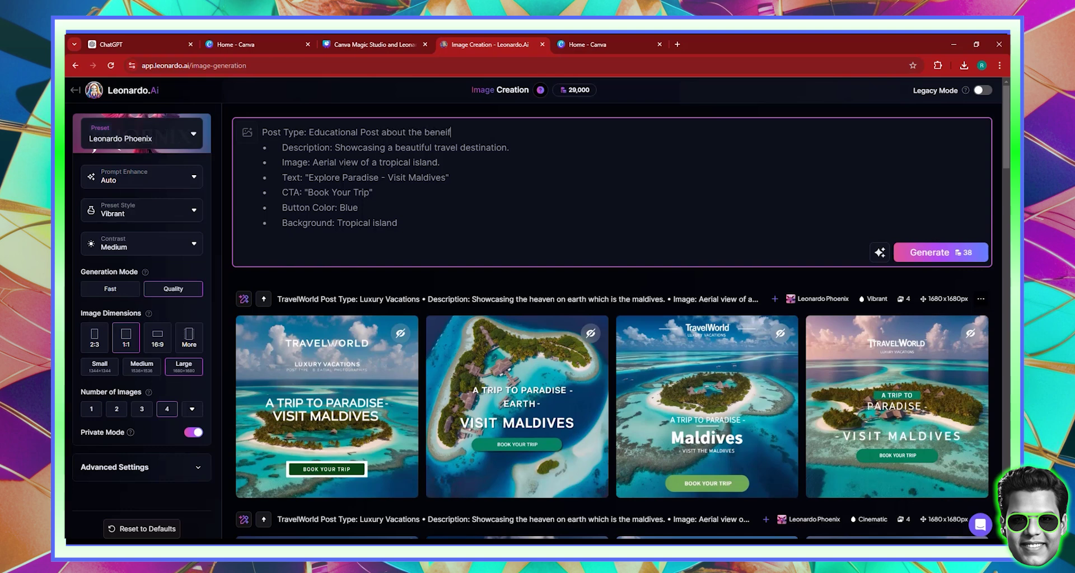
key(BackSpace)
key(BackSpace)
text(fits of berberine for diabetes)
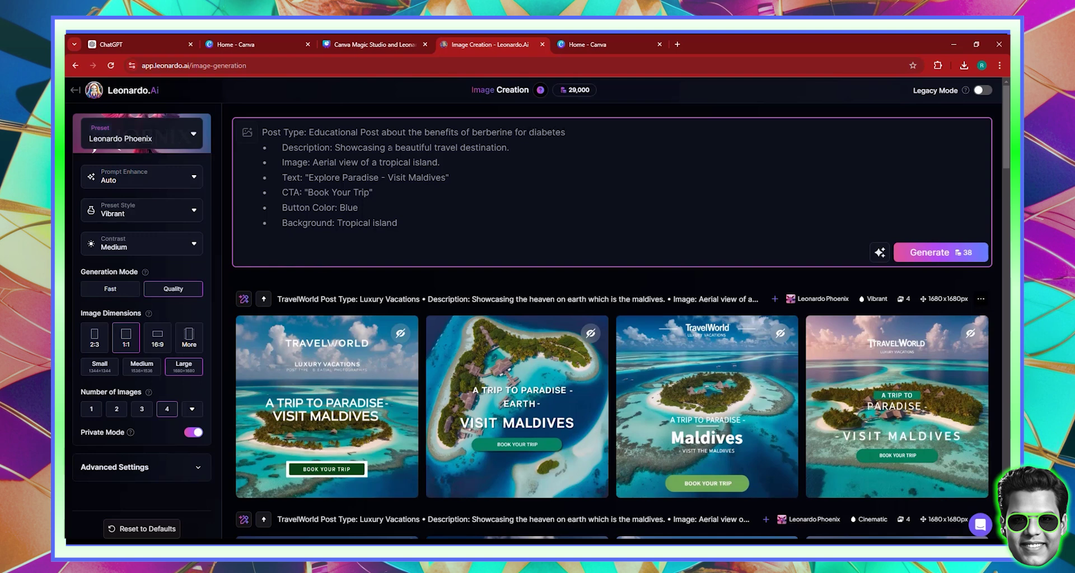
Step: Change the prompt's description to "Showcasing the secret of using berberine for diabetes."
drag(392, 147, 507, 147)
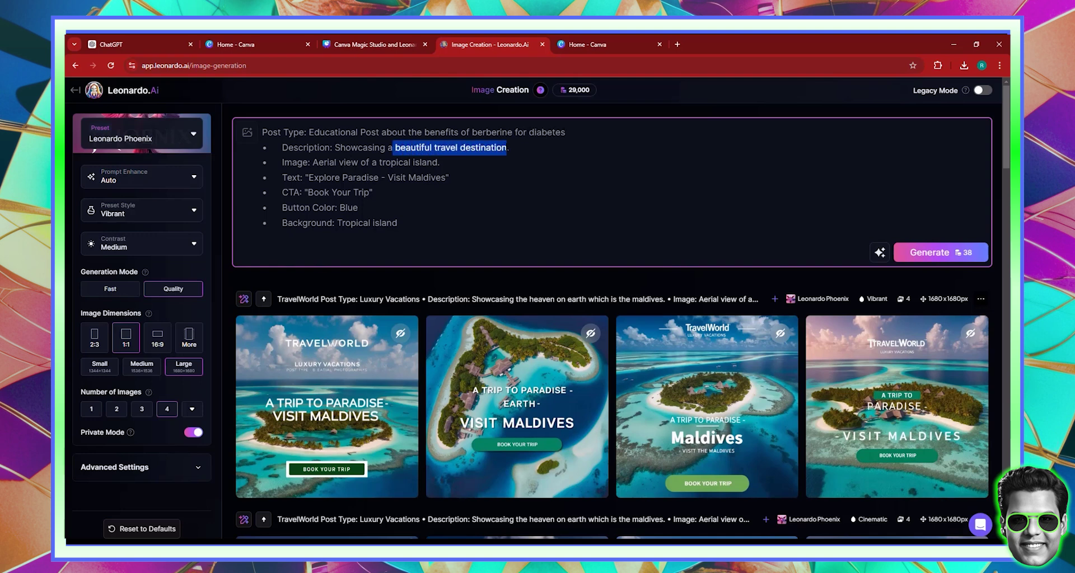
key(BackSpace)
text(the secret )
text(opf)
key(BackSpace)
text(f using berberine for diabetes)
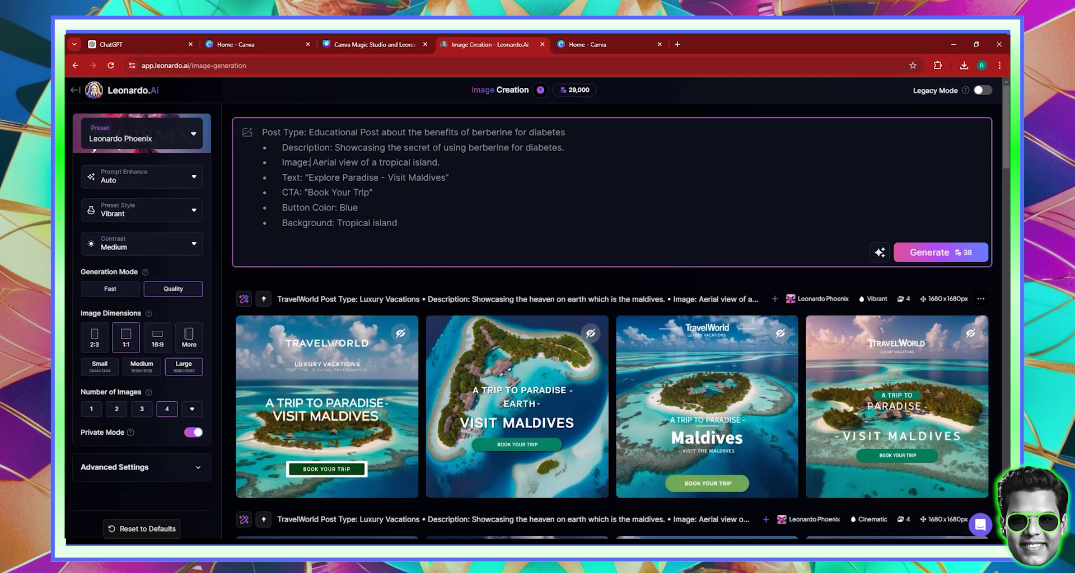
Step: Change the prompt's image line to "Mystical Berberine Image in mountain fog."
drag(318, 162, 439, 163)
key(BackSpace)
key(BackSpace)
text(Mystical Berberine )
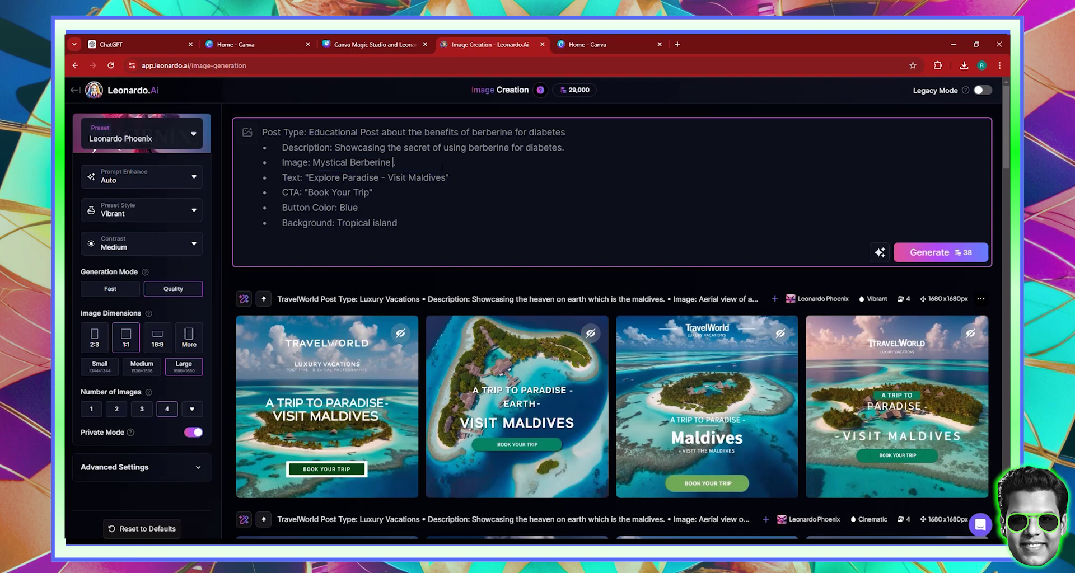
text(Ima)
text(ghe)
key(BackSpace)
key(BackSpace)
text(e in mountain fo)
key(BackSpace)
text(fog)
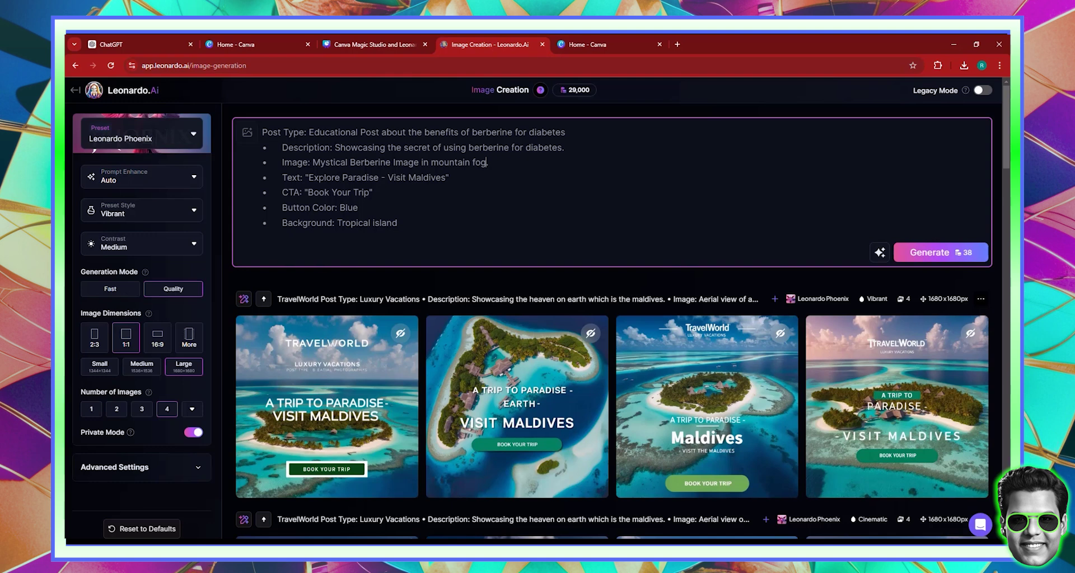
Step: Replace the "Explore Paradise - Visit Maldives" wording in the prompt's text line with "Control Diabetes"
key(shift+Right)
key(shift+Right)
key(shift+Right)
key(shift+Right)
key(shift+Right)
key(shift+Right)
key(shift+Right)
key(shift+Right)
key(shift+Right)
key(shift+Right)
key(shift+Right)
key(shift+Right)
key(shift+Right)
key(shift+Right)
key(shift+Right)
key(shift+Right)
key(shift+Right)
key(shift+Right)
key(shift+Right)
key(shift+Right)
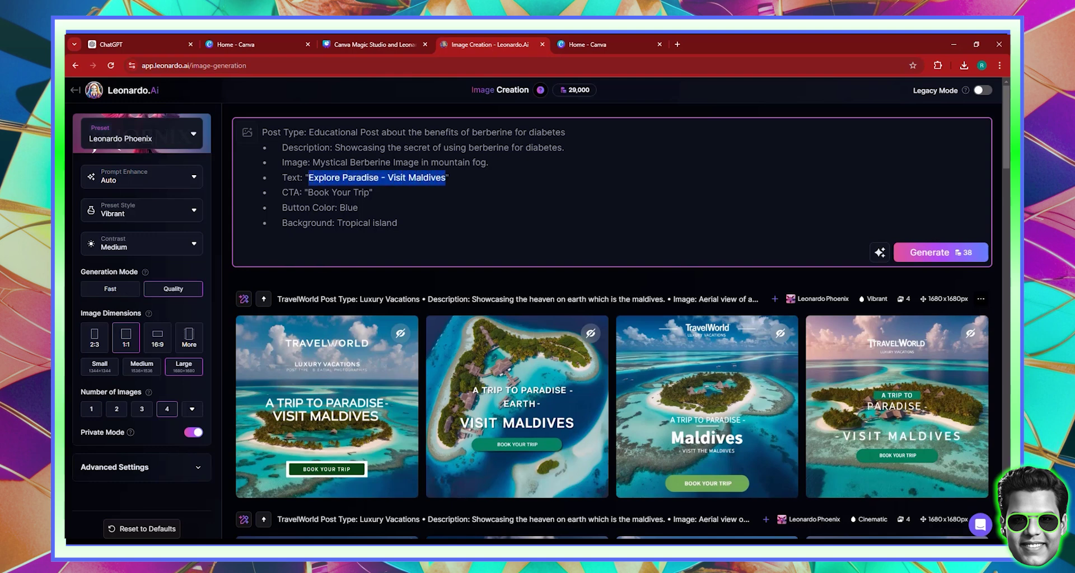
text(Control )
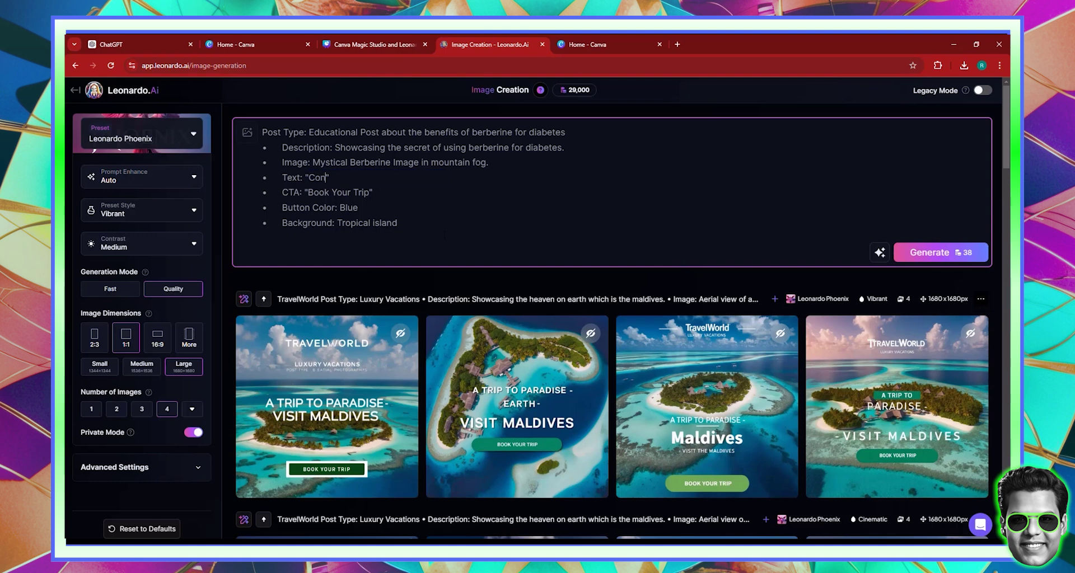
text(Diabetes)
Step: Replace the quoted wording in the prompt's text line with "Decrease Pill Intake - Natural Fix is Better"
drag(307, 192, 369, 192)
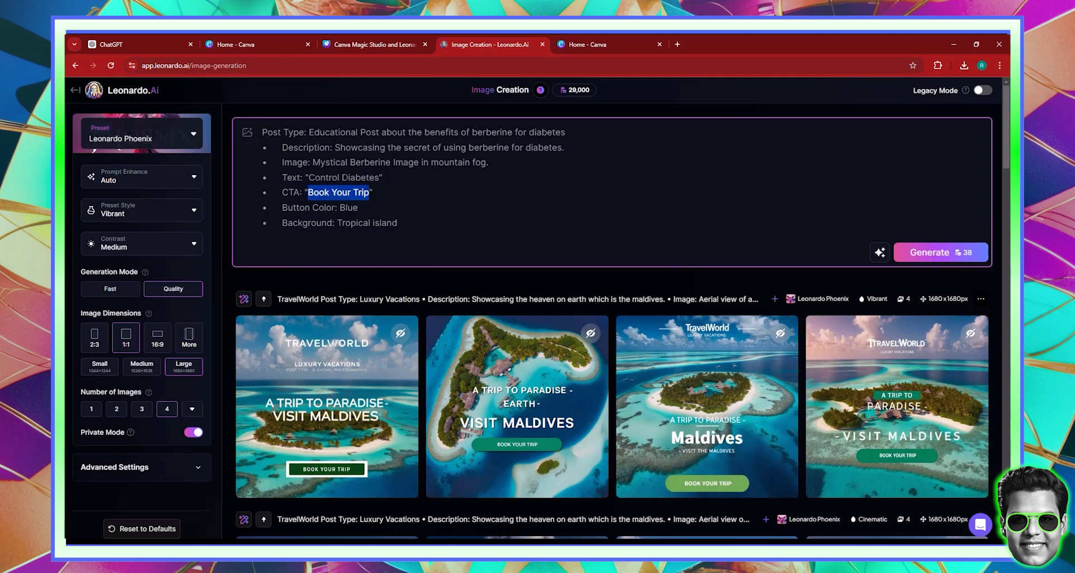
double_click(325, 177)
double_click(360, 178)
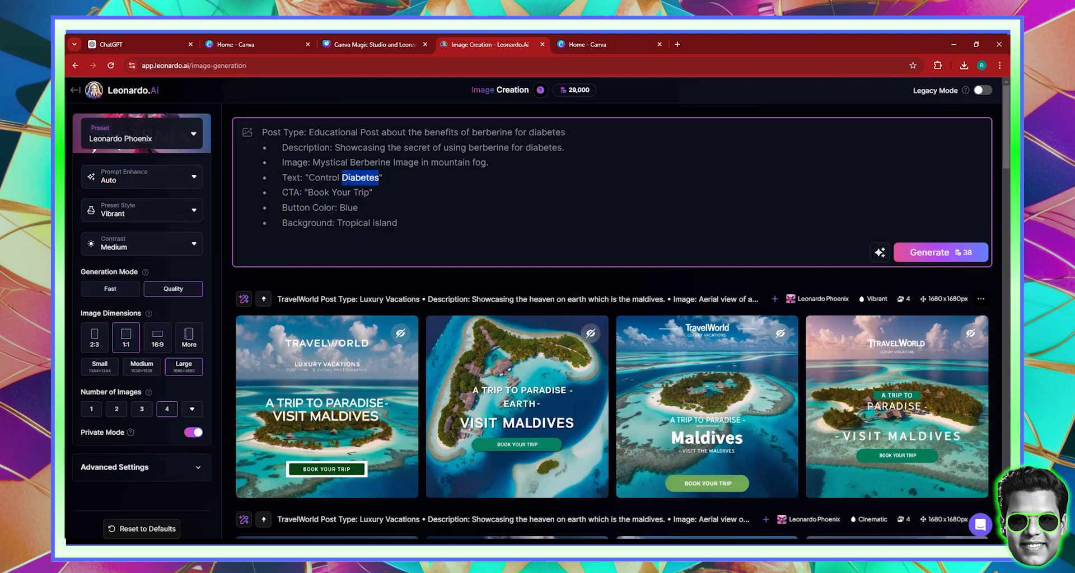
key(BackSpace)
key(BackSpace)
key(BackSpace)
key(BackSpace)
key(BackSpace)
key(BackSpace)
key(BackSpace)
key(BackSpace)
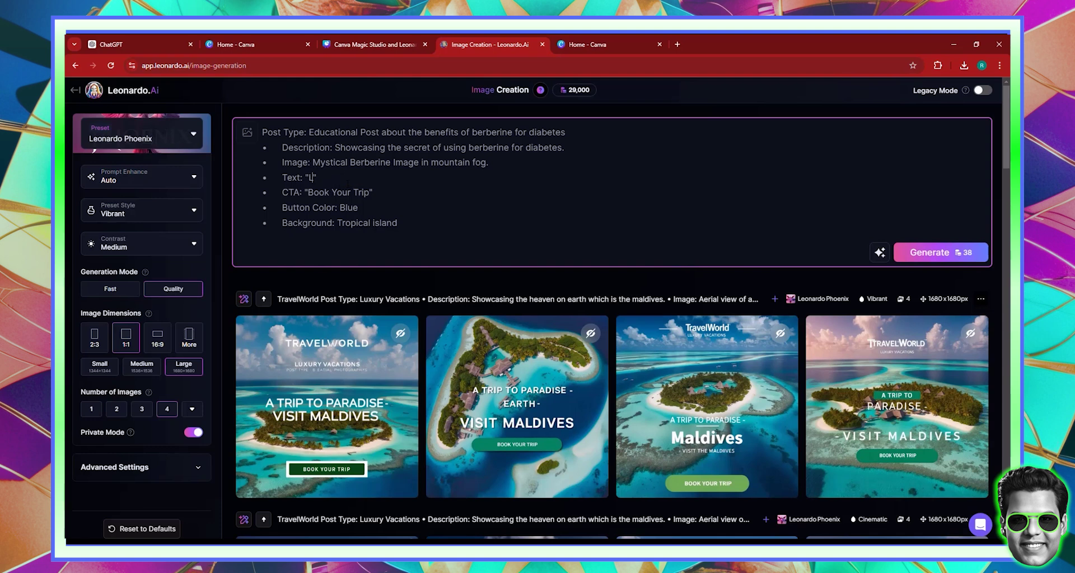
text(Decrease )
text(P)
text(ill Intake)
text( - Natural)
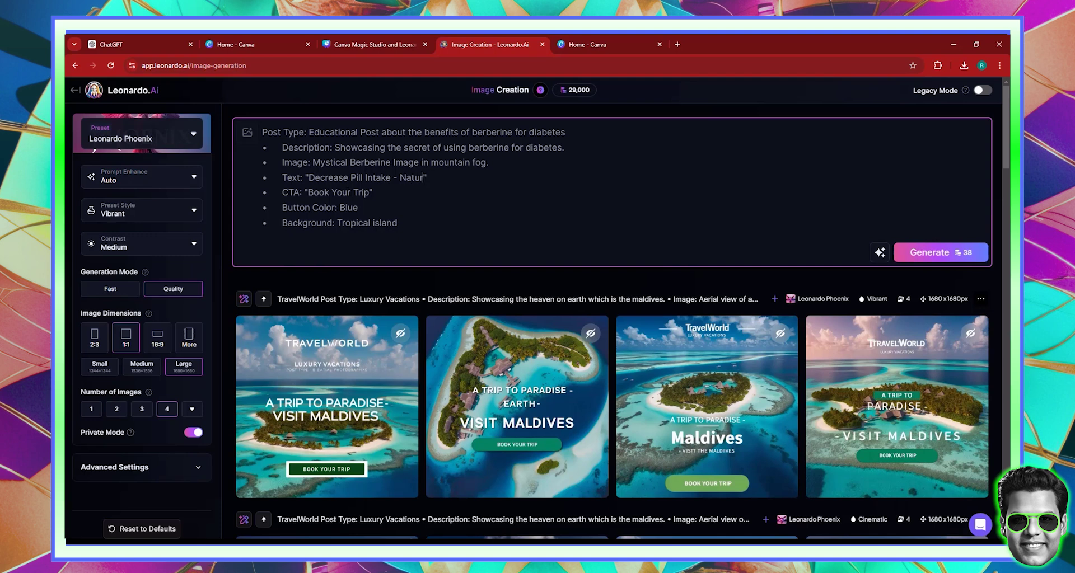
text(x is Better)
Step: Set the prompt's CTA to "Control Diabetes" and its button color to Green
drag(308, 192, 373, 192)
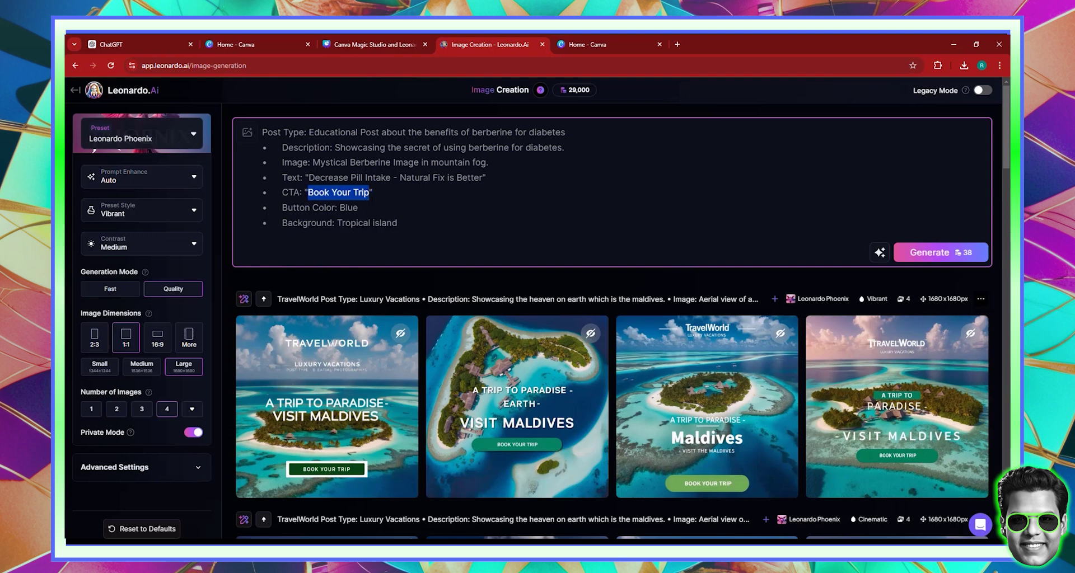
text(Control Dia)
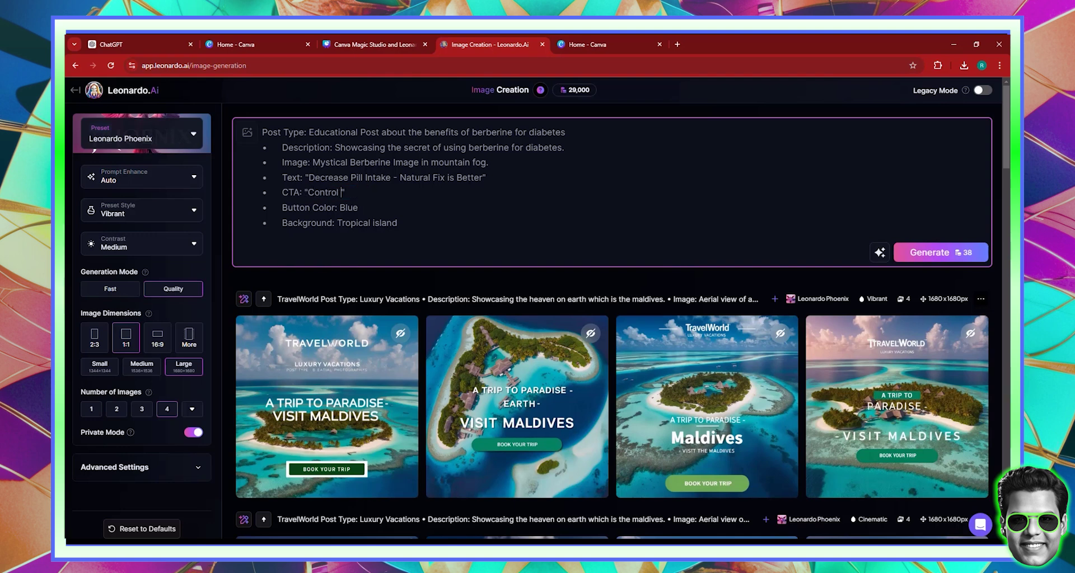
text(betes)
double_click(348, 208)
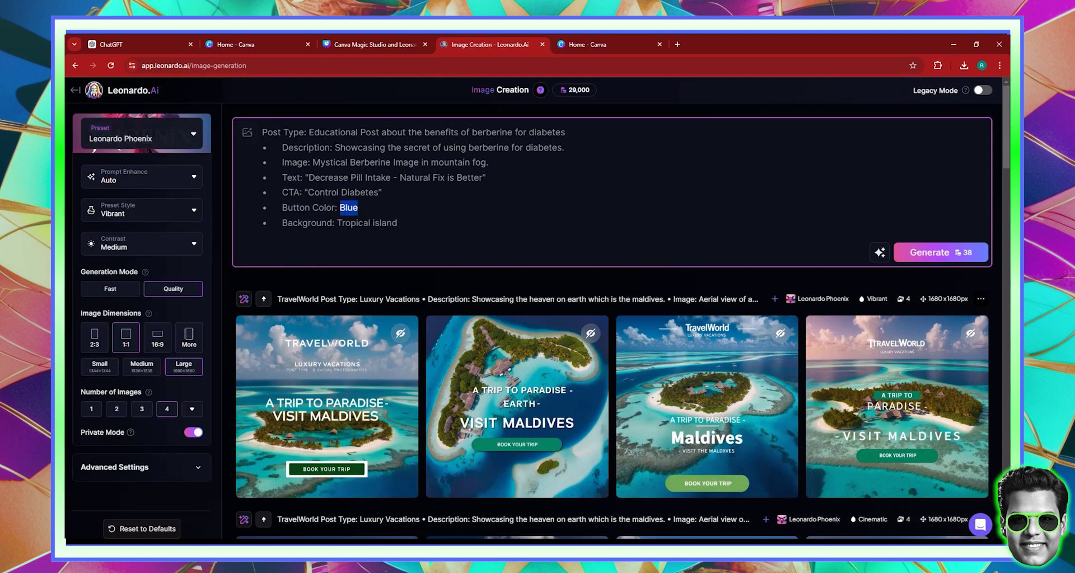
text(Green)
Step: Change the prompt's background to "Himalayan Mountain Mist" and generate the images
drag(397, 222, 342, 223)
key(BackSpace)
key(BackSpace)
text(Himalayan Mount)
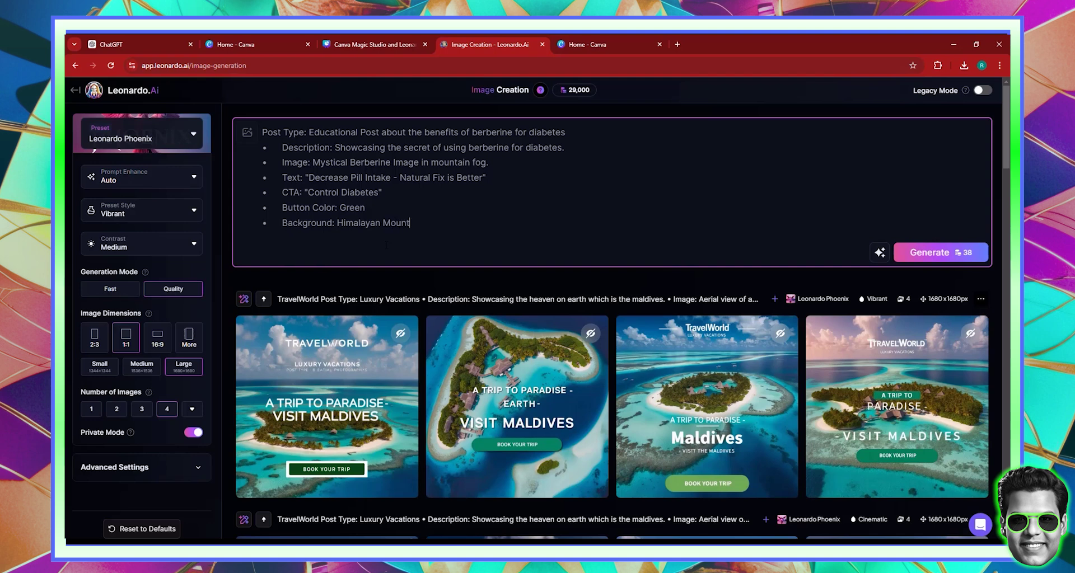
text(ain Mist)
click(945, 252)
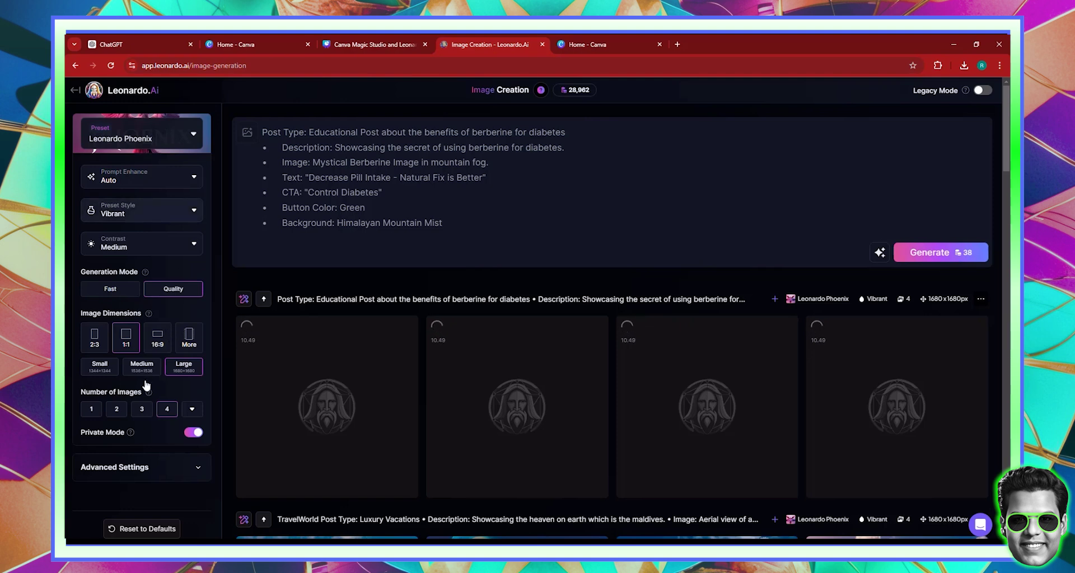
Step: Set the preset style to Stock Photo and generate a second batch from the same prompt
key(Down)
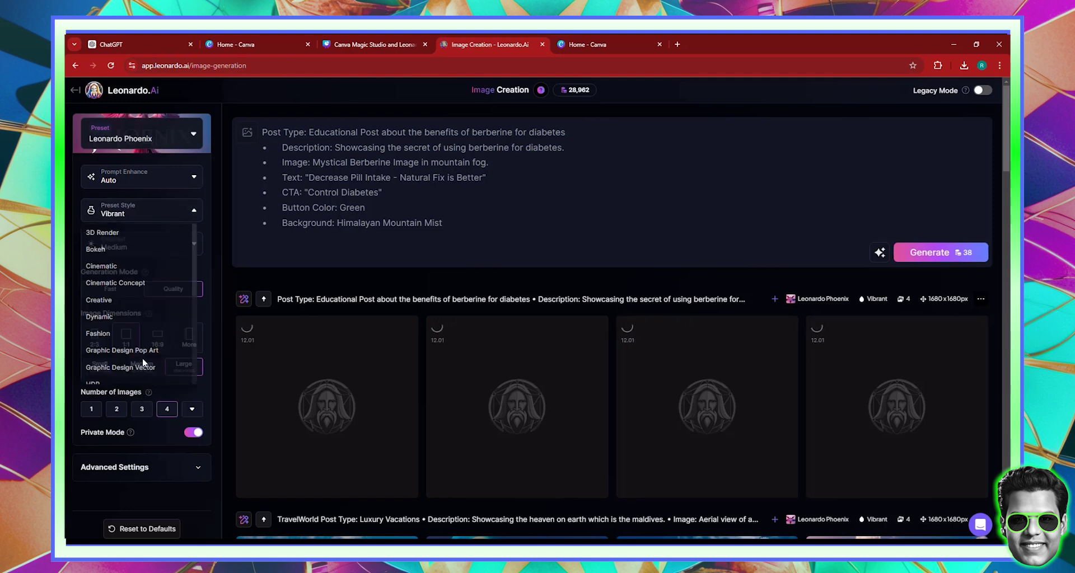
scroll(140, 364, down, 5)
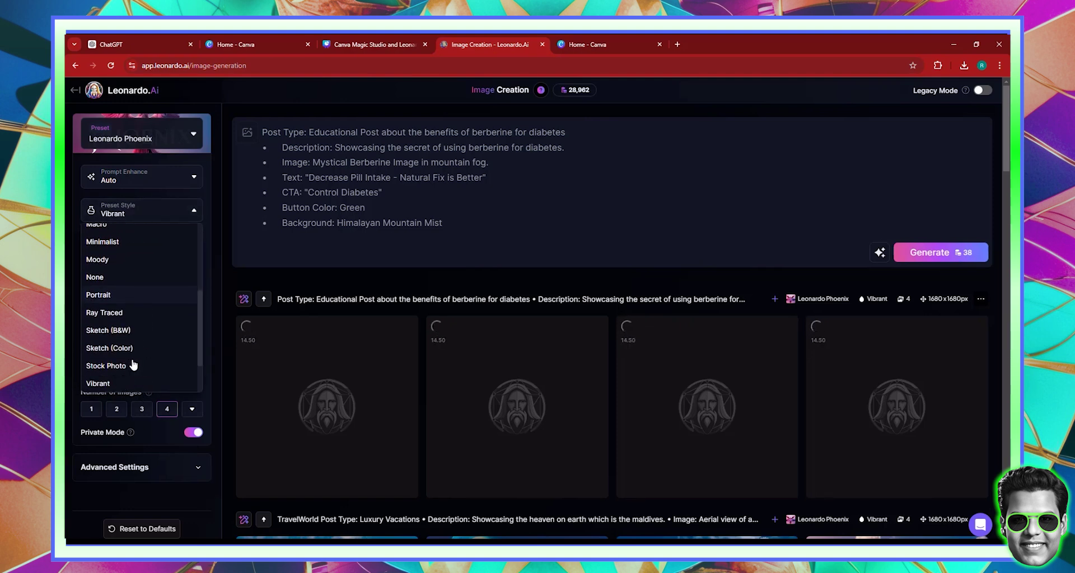
click(104, 367)
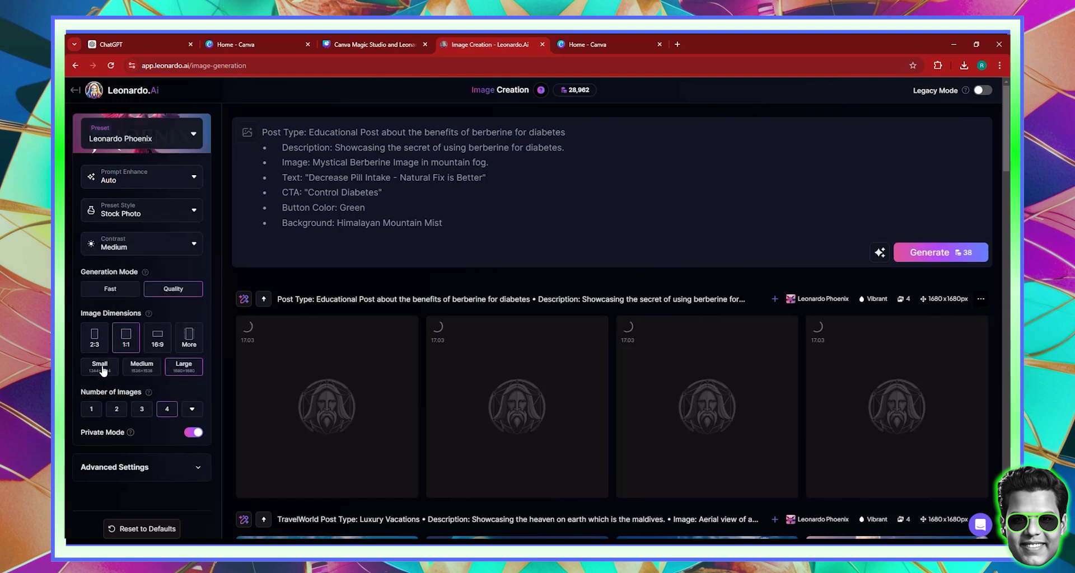
click(929, 254)
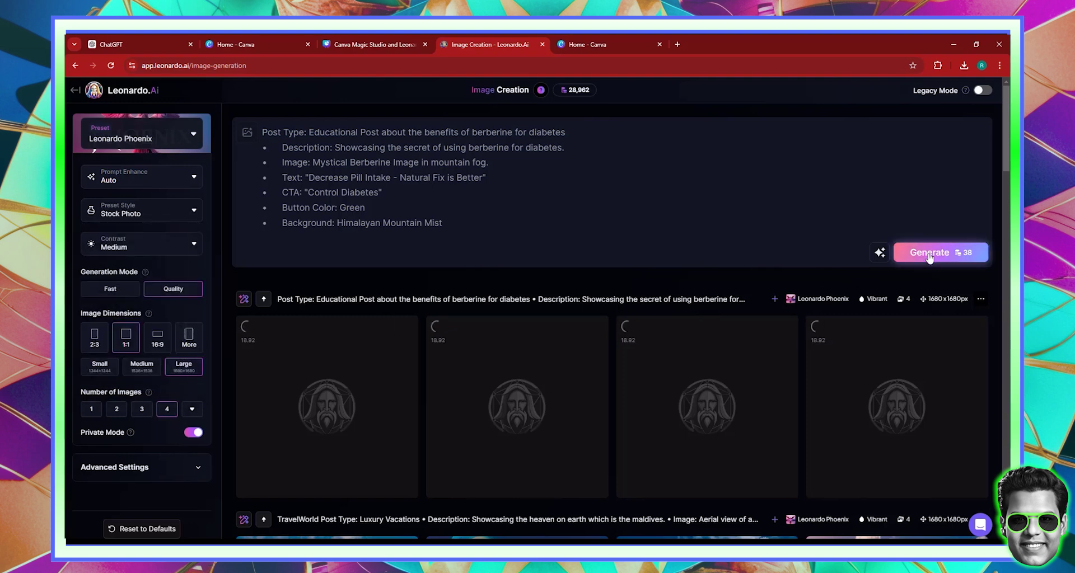
Step: Switch to Canva and create a blank Facebook Post (Square) design
click(617, 37)
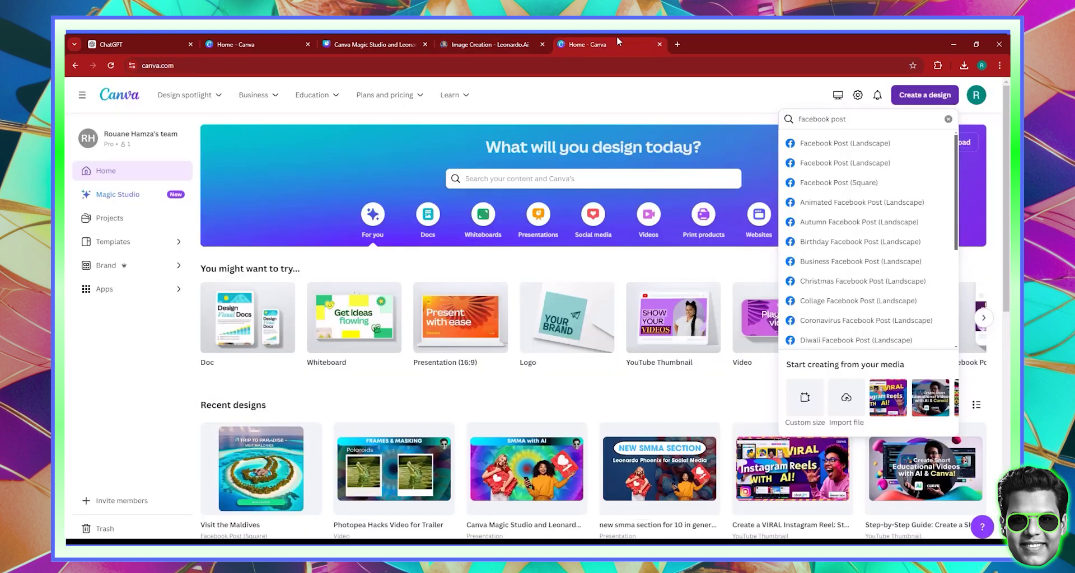
click(857, 187)
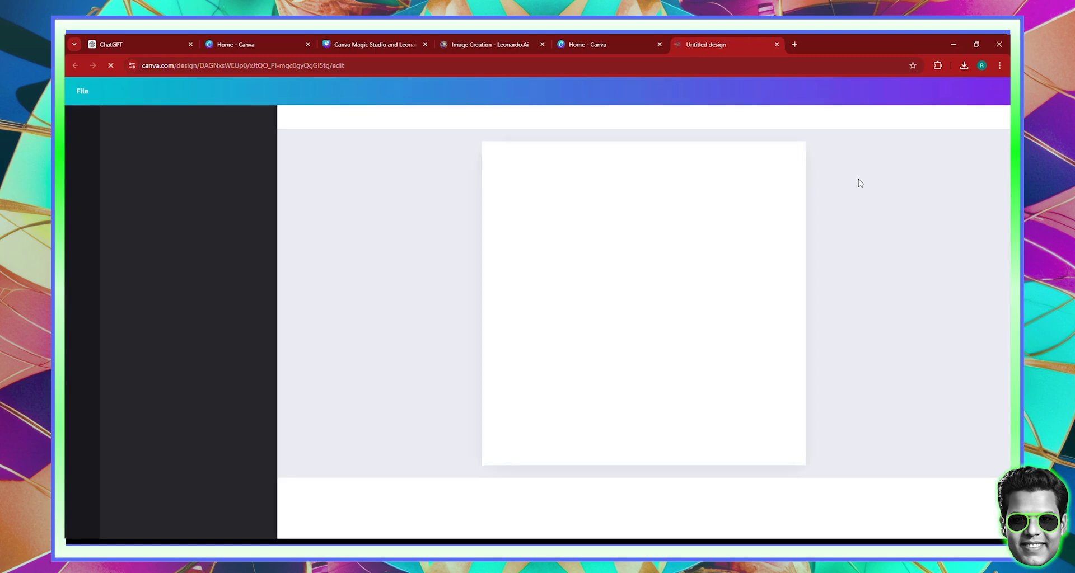
click(509, 41)
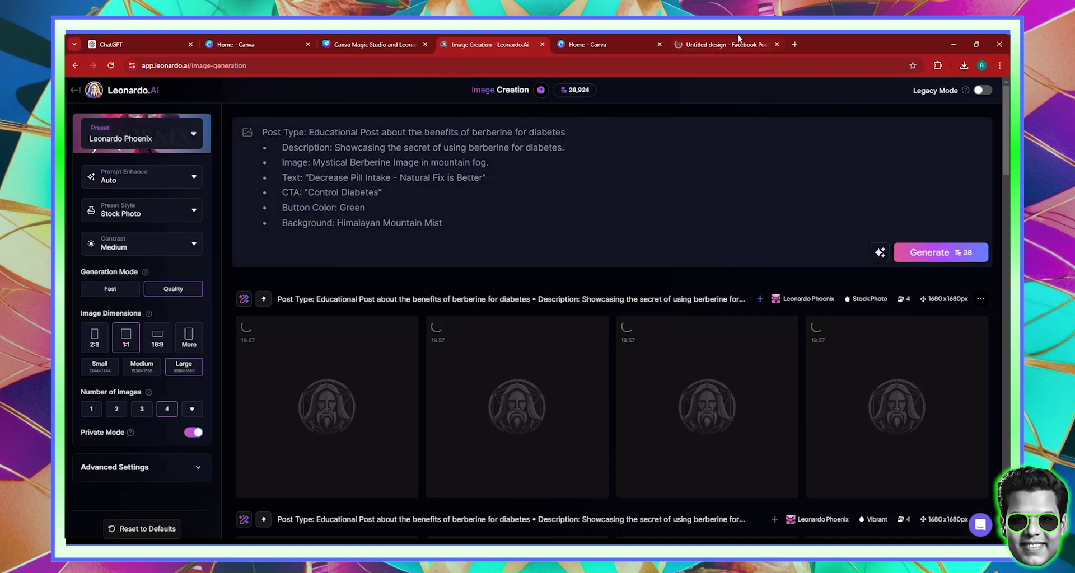
click(714, 44)
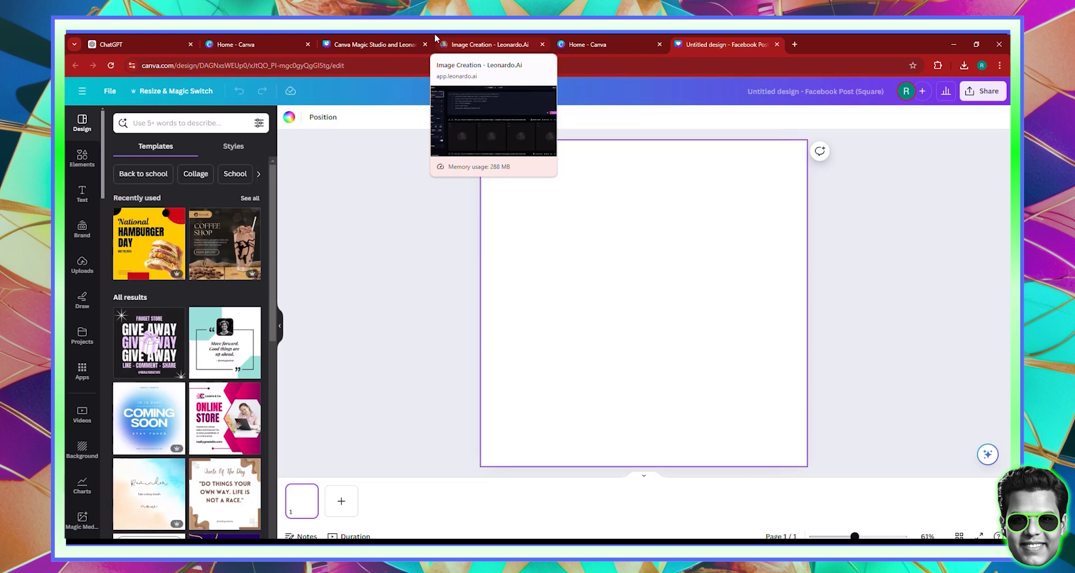
Step: Rename the untitled Canva design as "Berberine Post"
click(872, 91)
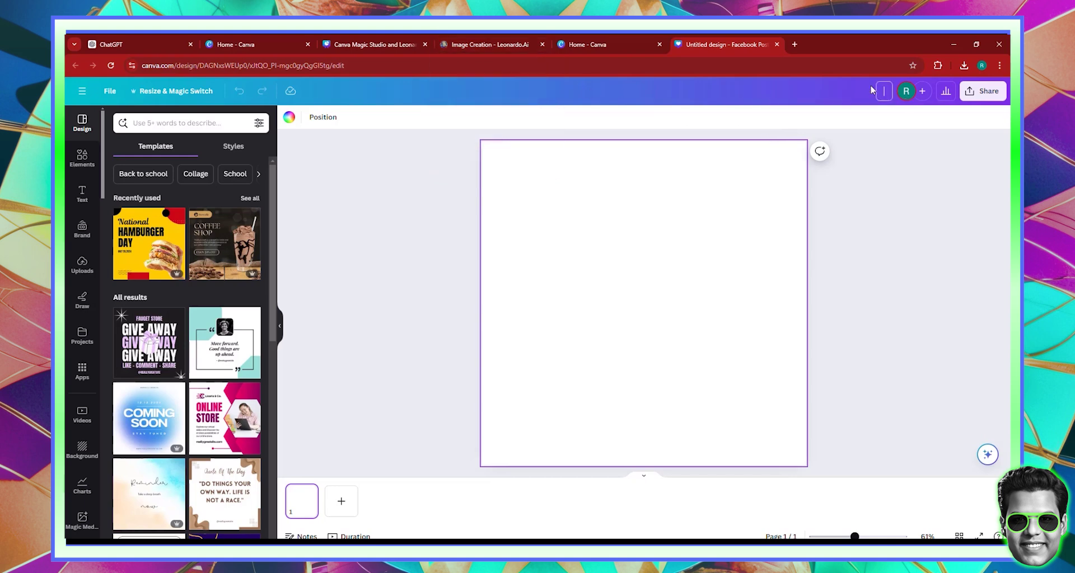
text(Better)
text(ine)
text( Post)
click(693, 203)
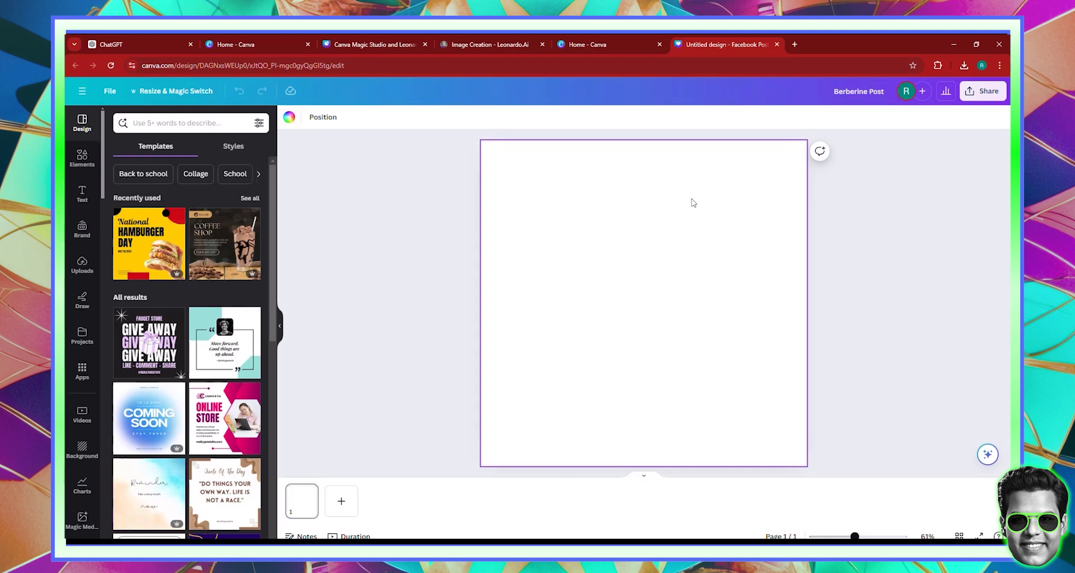
Step: Return to Leonardo.Ai and compare the Stock Photo and Vibrant batches of berberine images
click(482, 44)
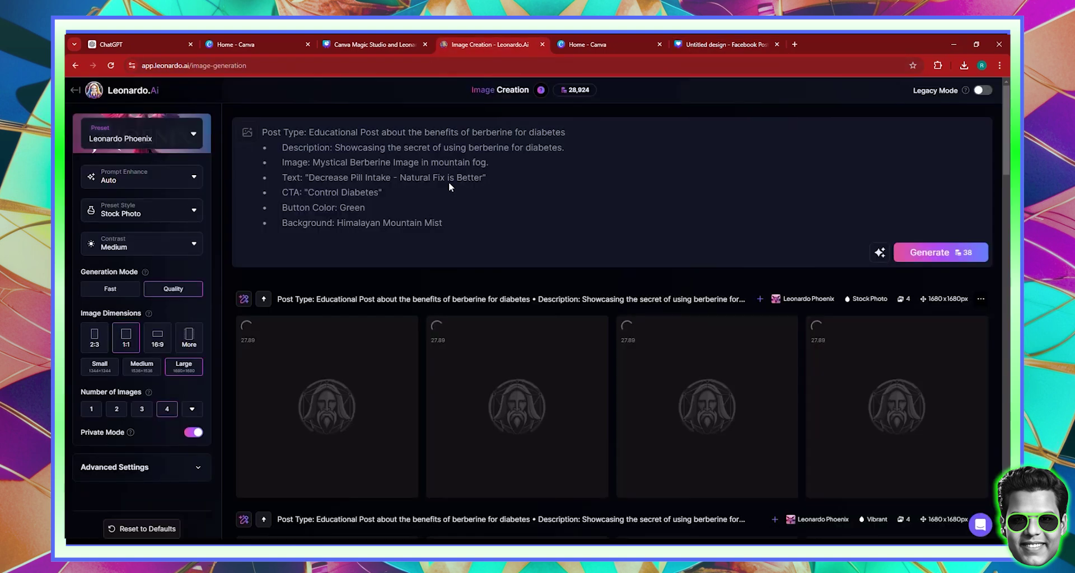
scroll(612, 320, down, 5)
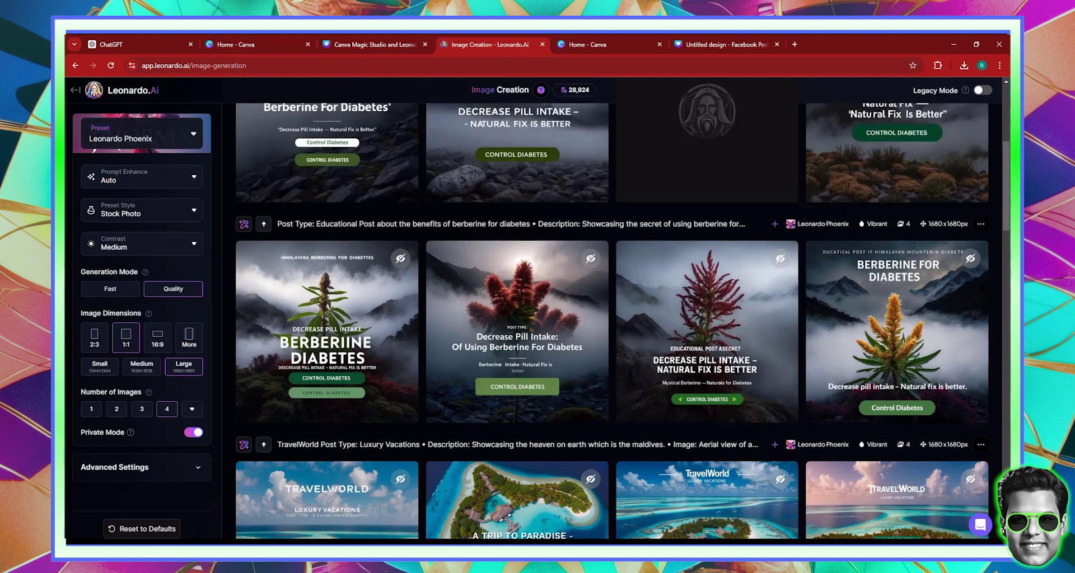
scroll(430, 225, up, 5)
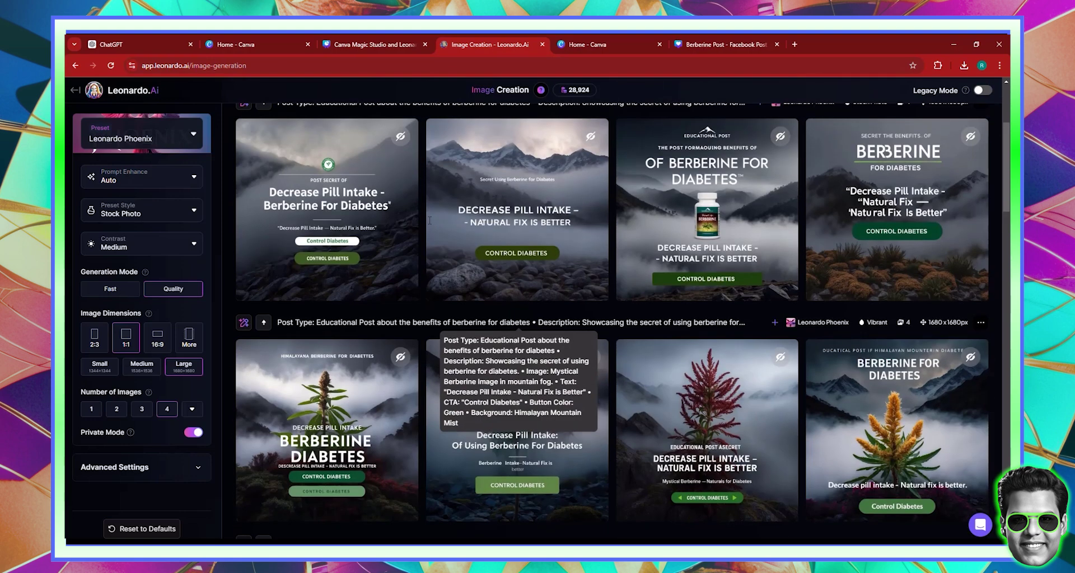
scroll(430, 225, down, 5)
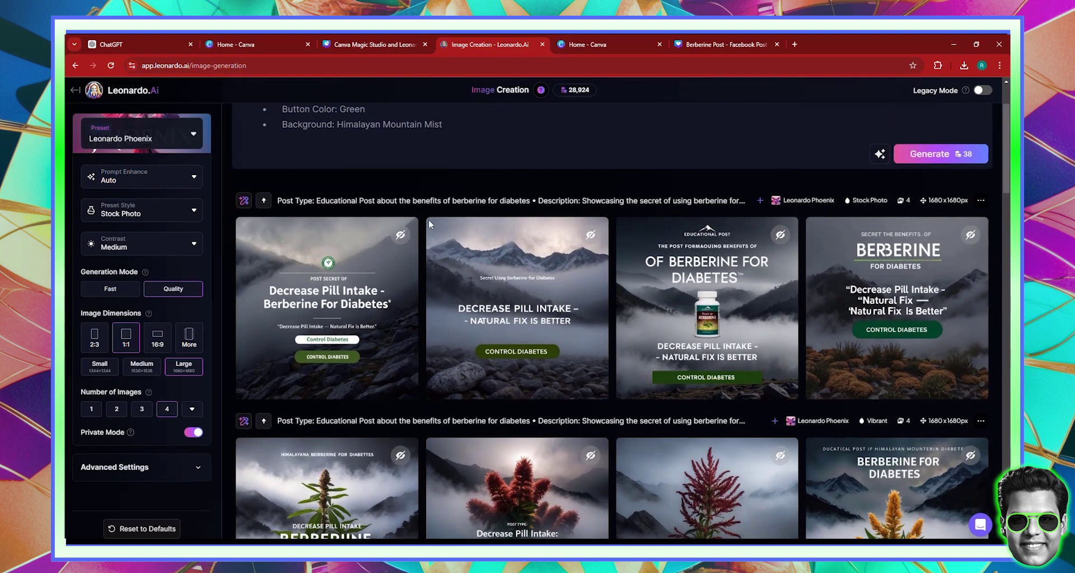
scroll(430, 225, up, 3)
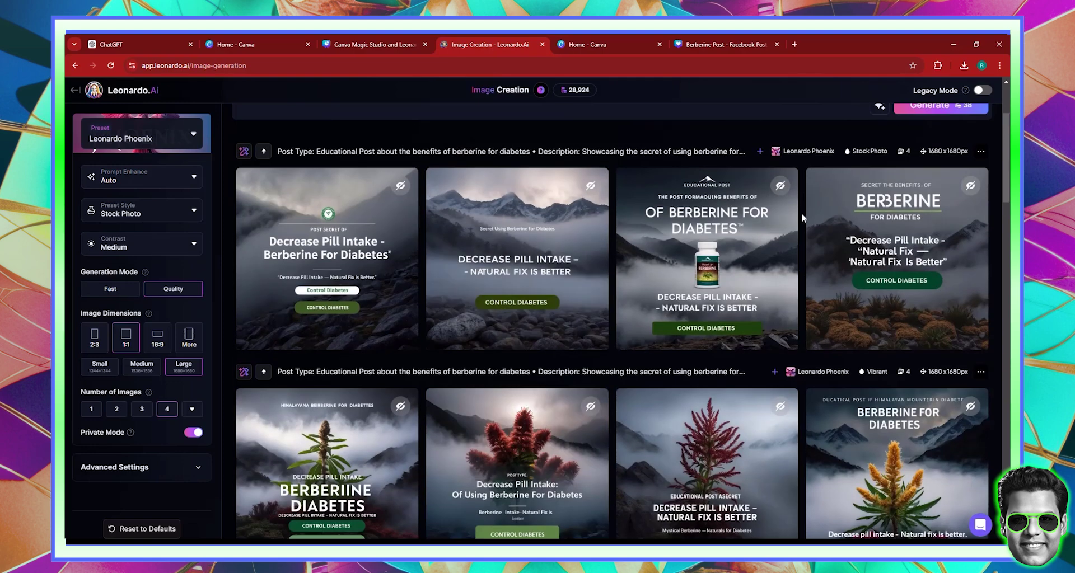
scroll(699, 291, down, 2)
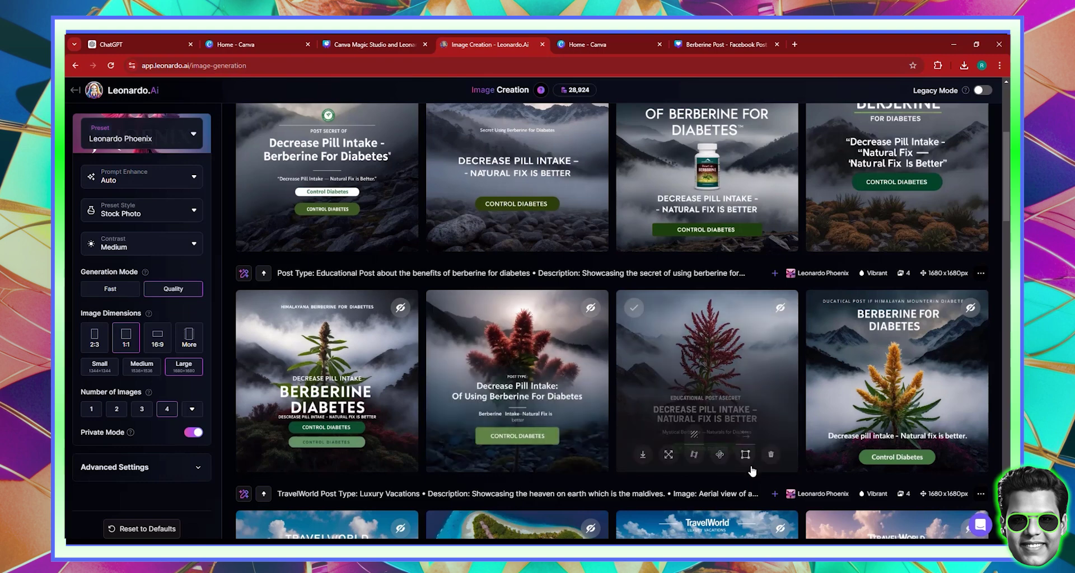
Step: Examine each of the four Vibrant berberine images at enlarged size
click(341, 336)
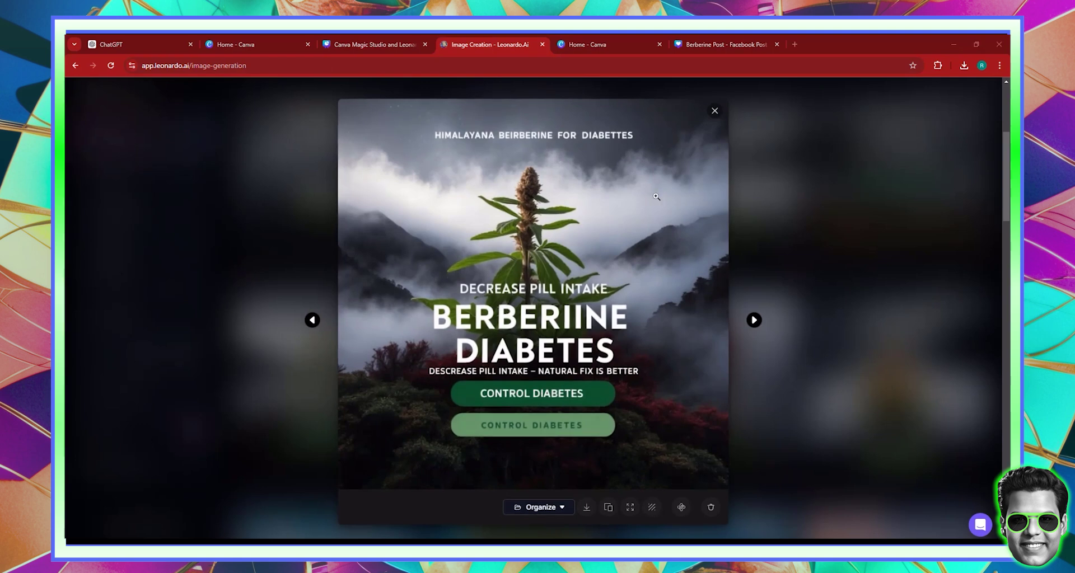
click(754, 321)
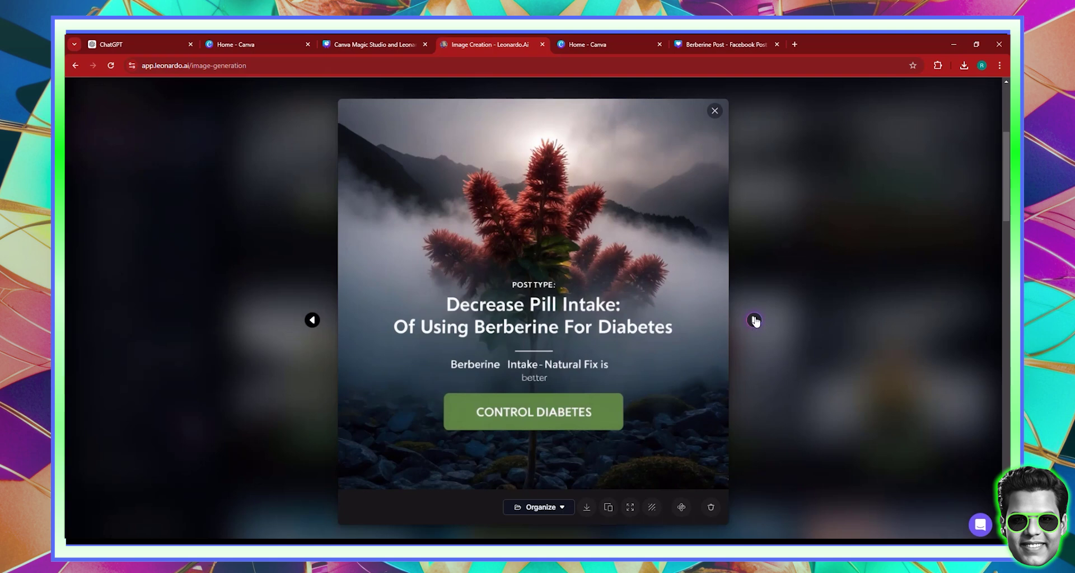
click(754, 321)
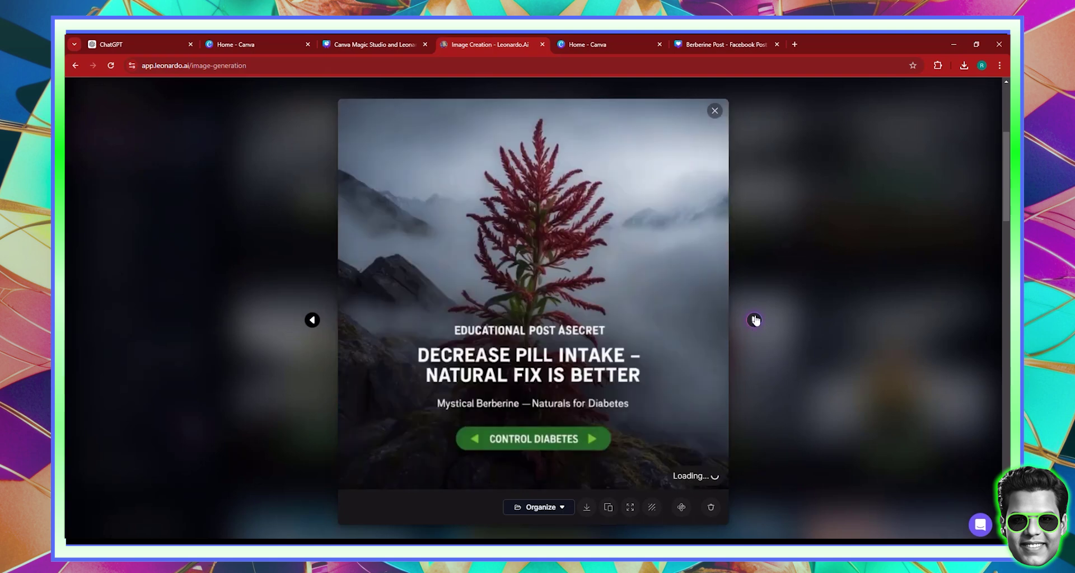
click(754, 320)
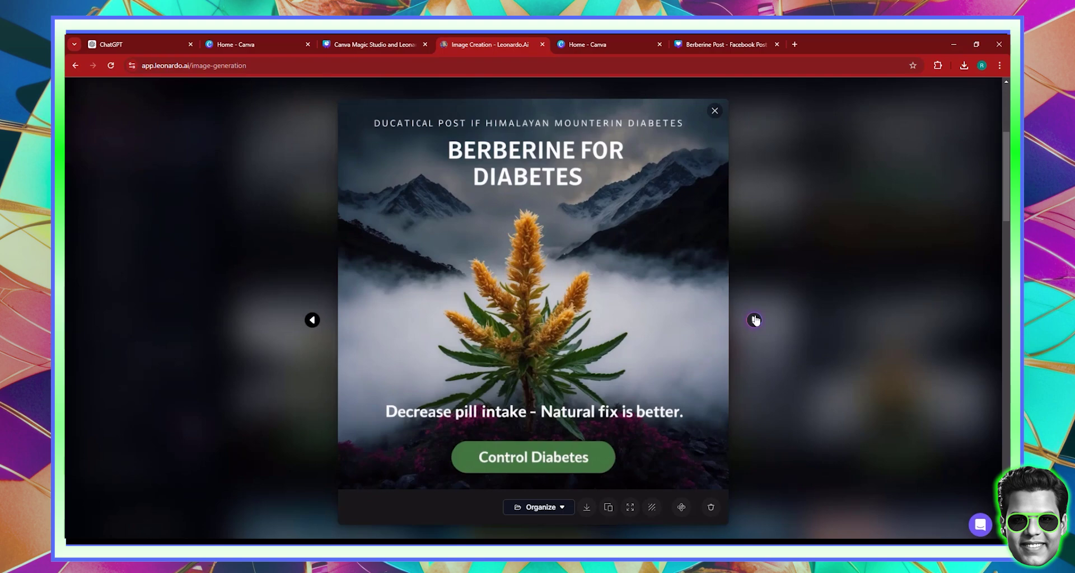
click(916, 273)
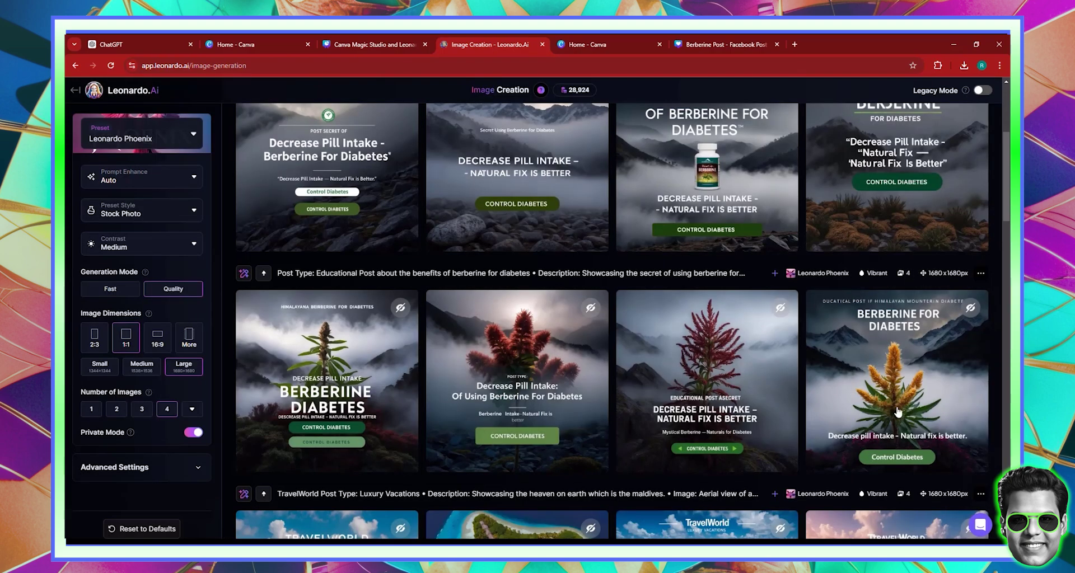
Step: Download the Vibrant berberine image with the yellow flower spikes, then switch to Canva and upload the file to the design's image library
mouse_move(883, 392)
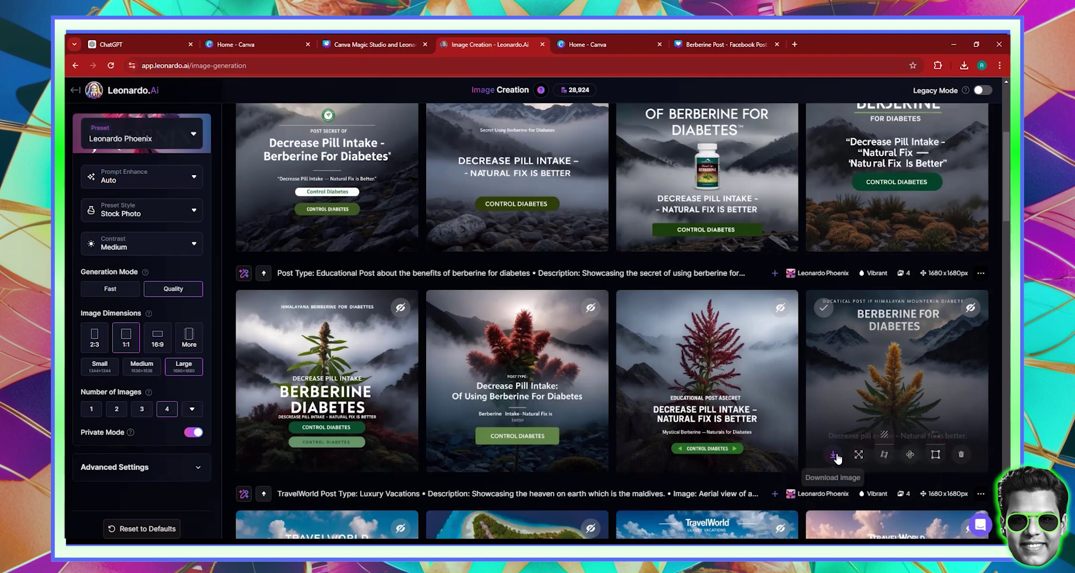
click(729, 40)
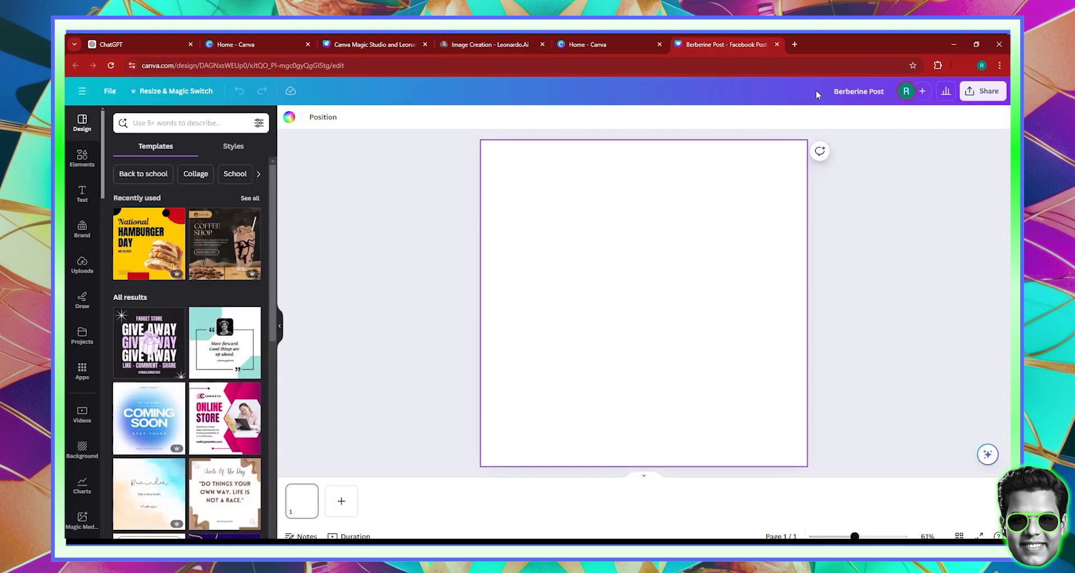
click(964, 65)
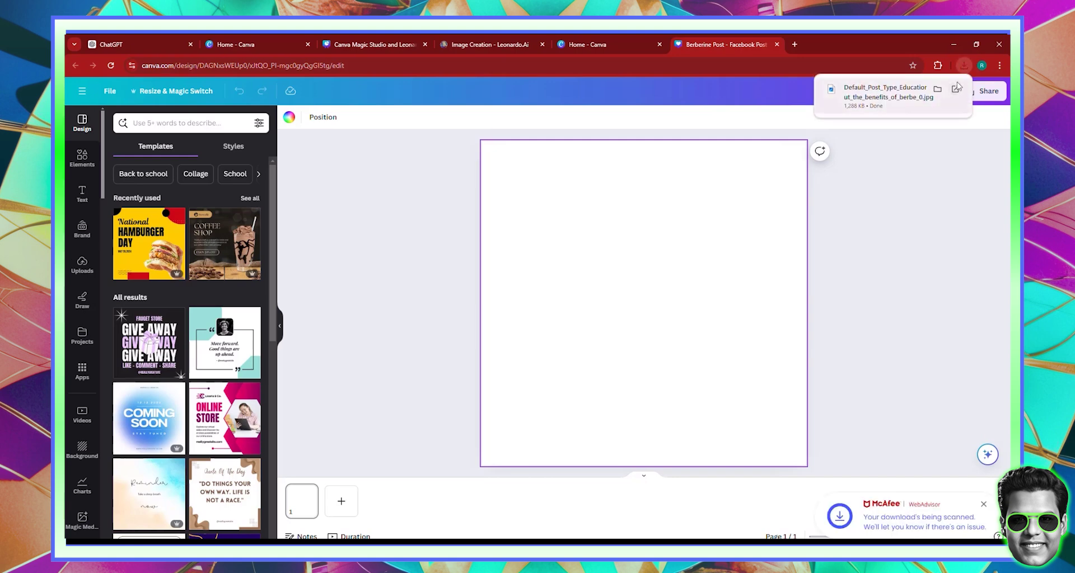
click(966, 67)
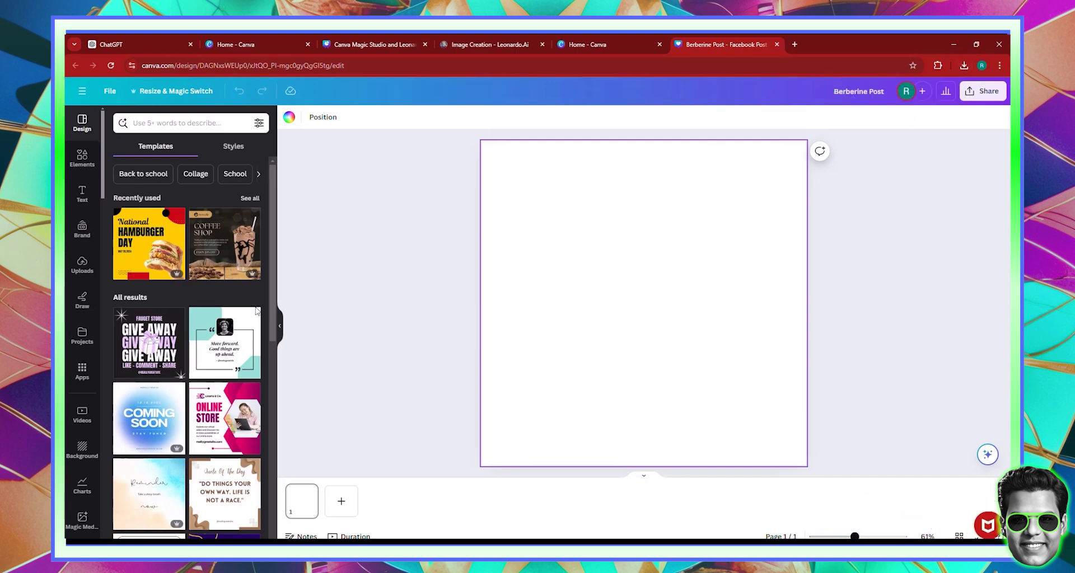
click(965, 65)
click(964, 66)
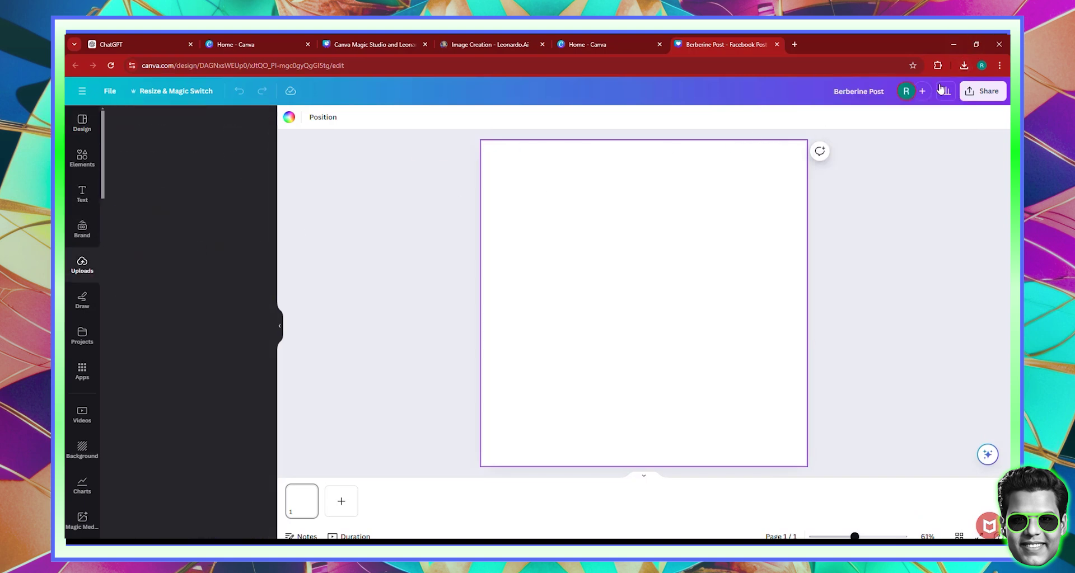
click(964, 66)
drag(891, 115, 235, 236)
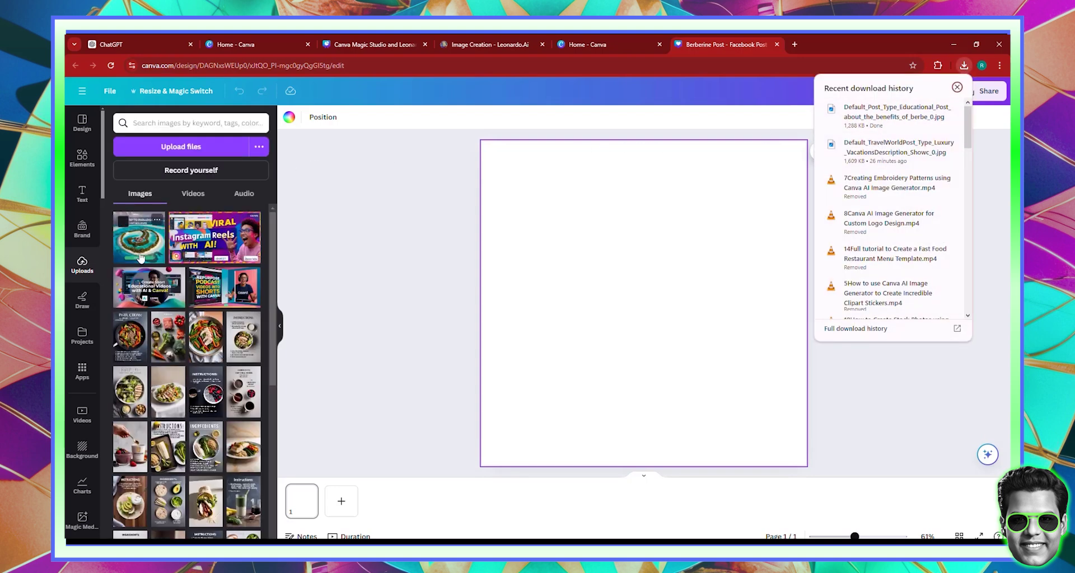
drag(891, 115, 195, 301)
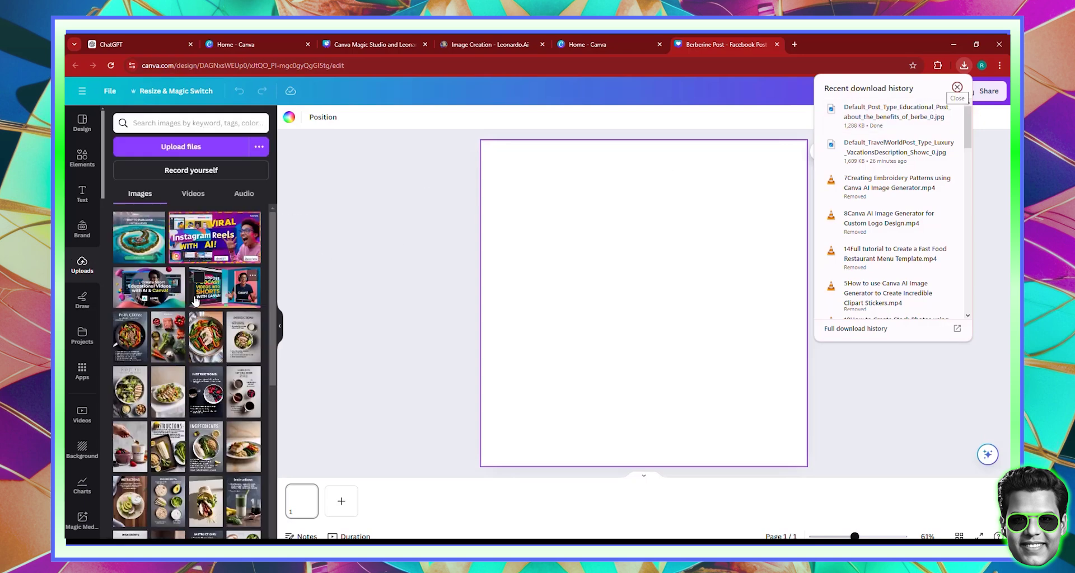
Step: Add the uploaded berberine image to the blank page and set it as the page background
click(149, 259)
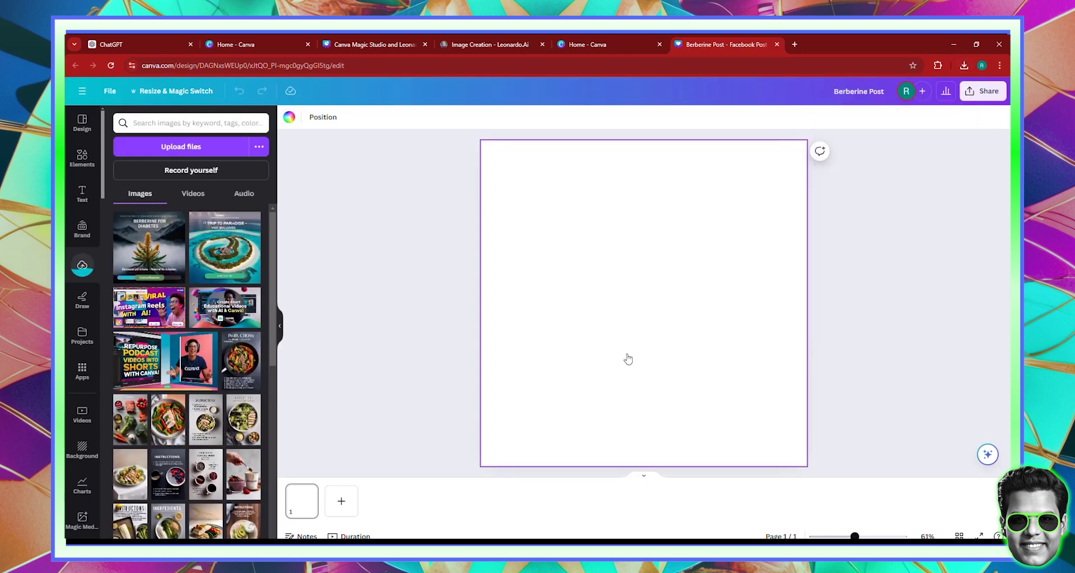
right_click(610, 322)
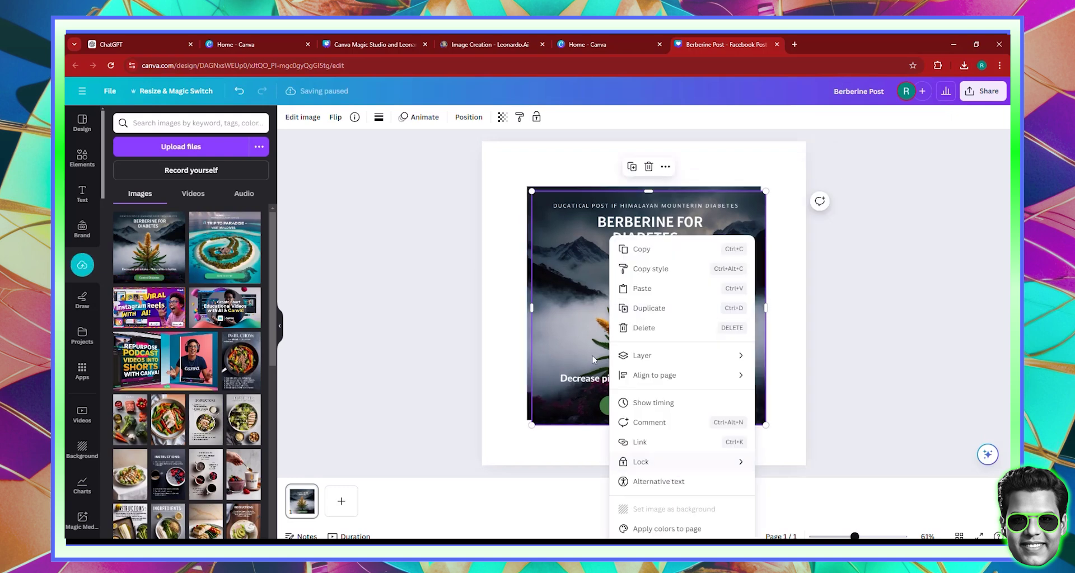
click(574, 345)
drag(576, 341, 572, 337)
right_click(602, 335)
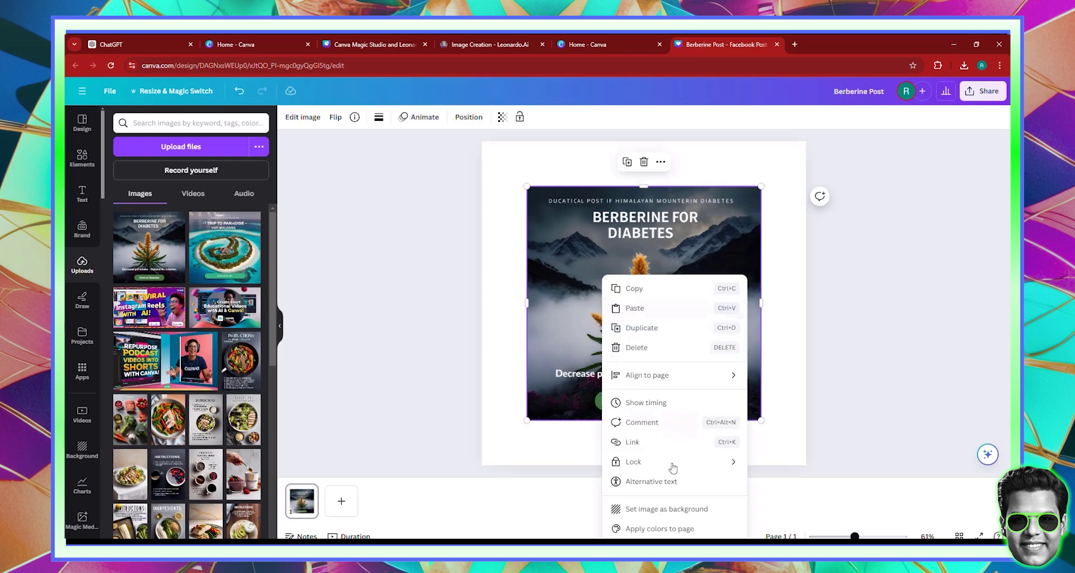
click(661, 509)
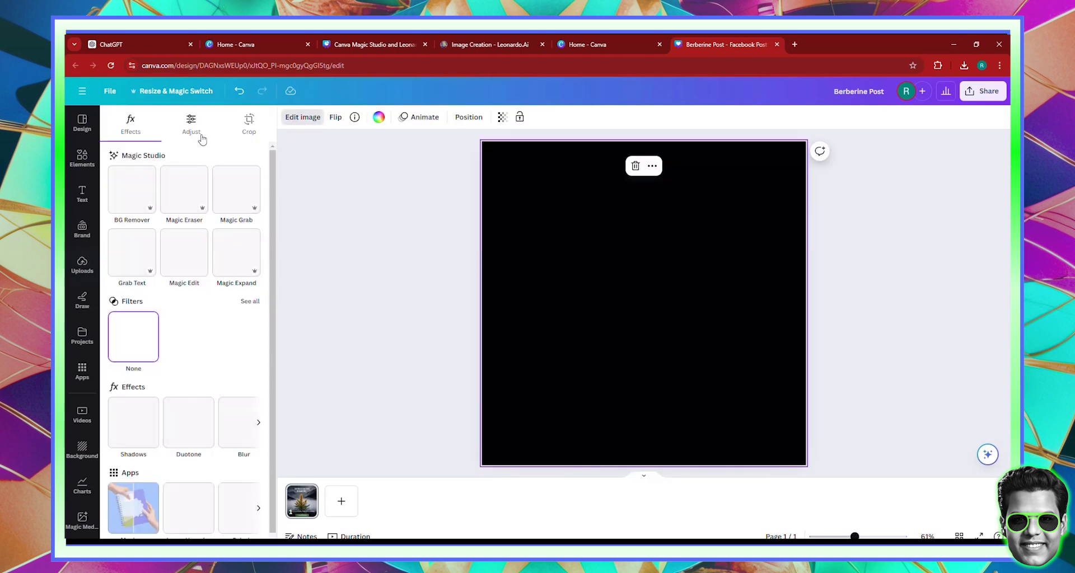
Step: Auto-adjust the background image's colors, and set its sharpness to 20, saturation to 34 and blacks to 27
click(191, 120)
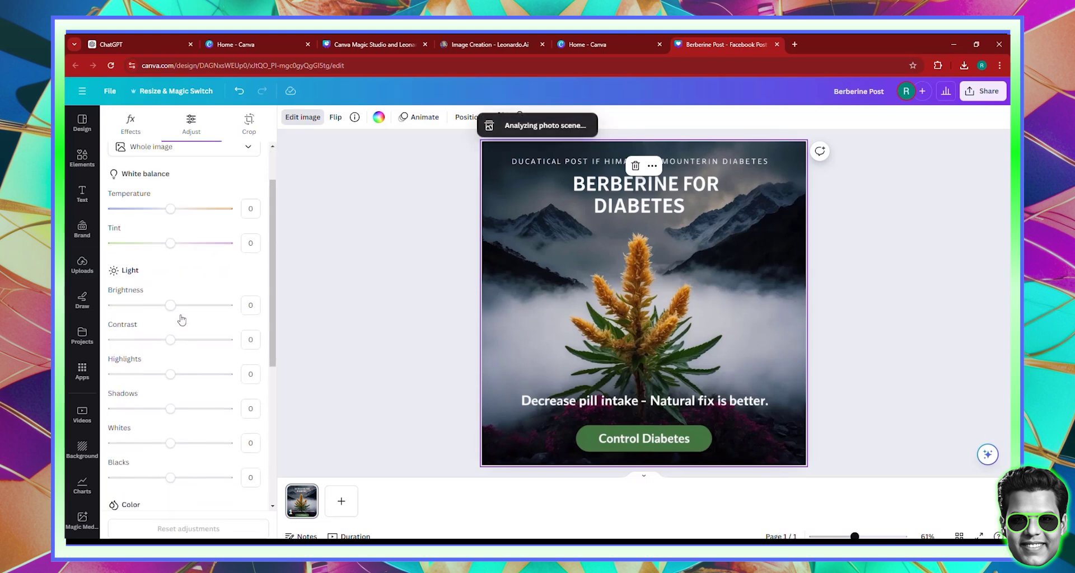
scroll(179, 392, down, 5)
drag(171, 424, 181, 424)
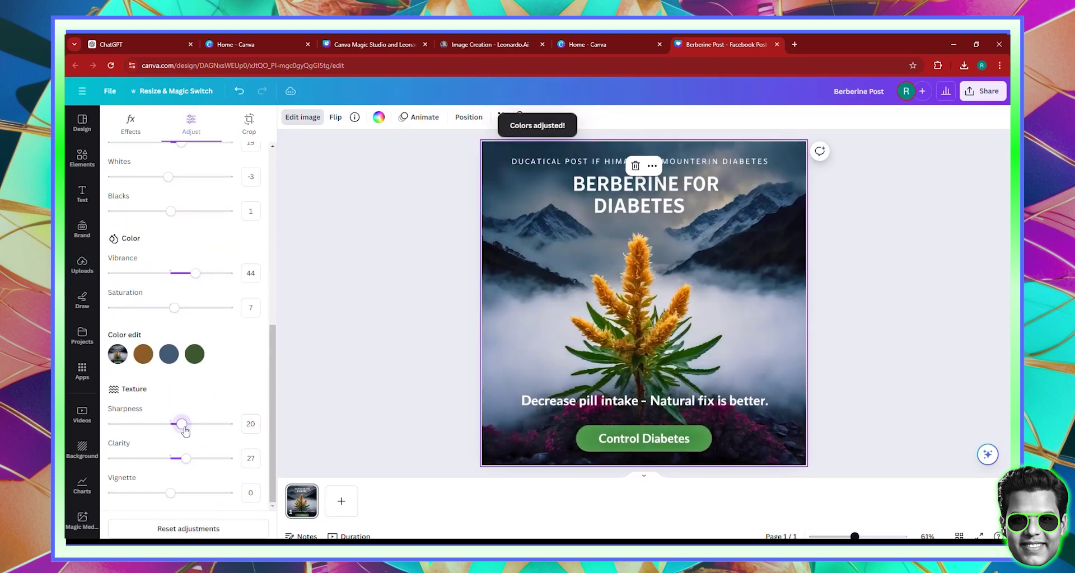
drag(174, 307, 190, 308)
drag(171, 359, 186, 358)
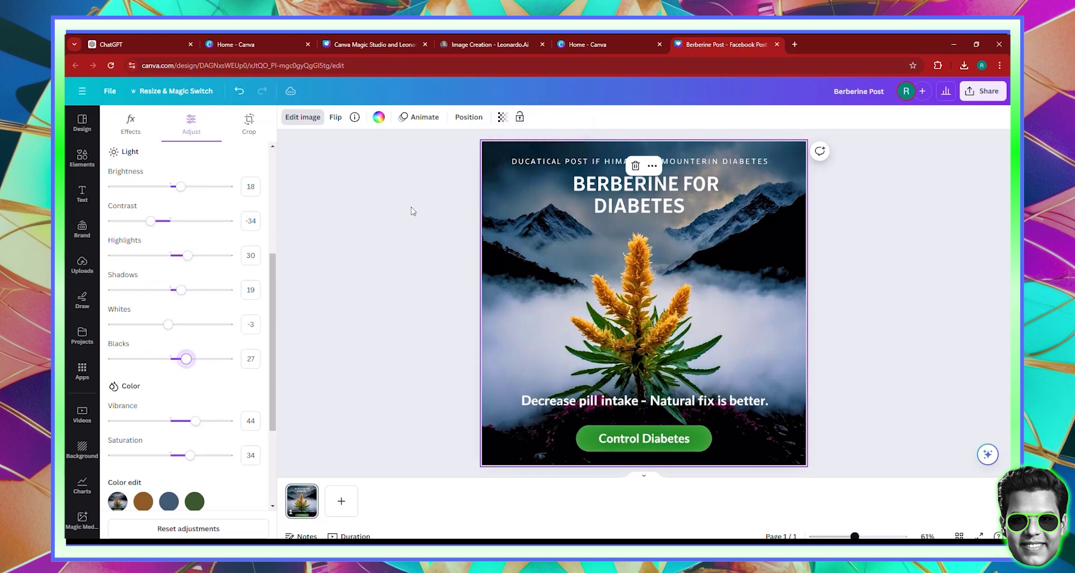
Step: Extract the line "DUCATICAL POST IF HIMALAYAN MOUNTERIN DIABETES" from the background image with Grab Text and delete it
click(130, 121)
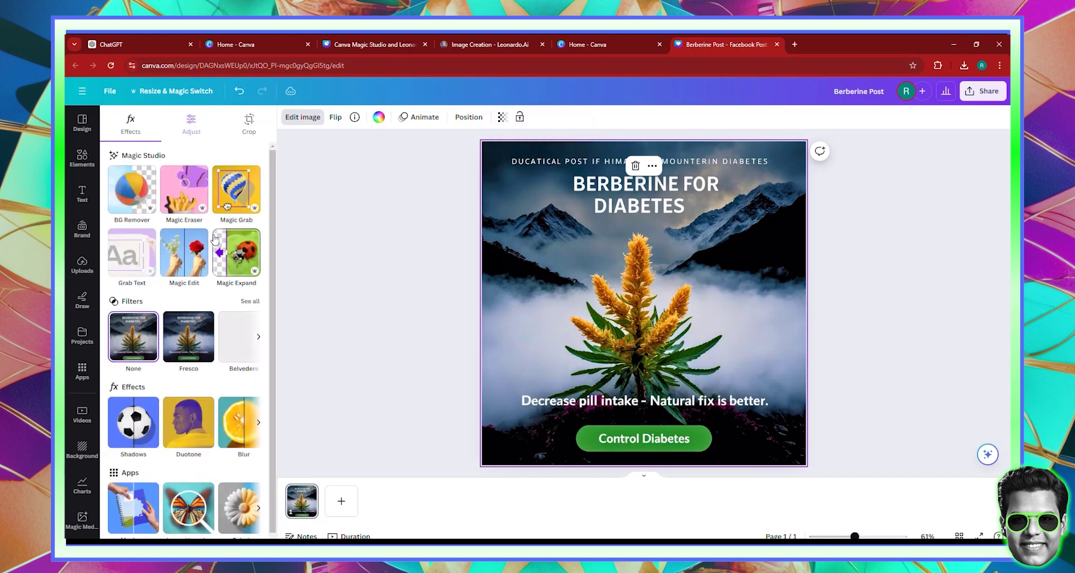
click(199, 207)
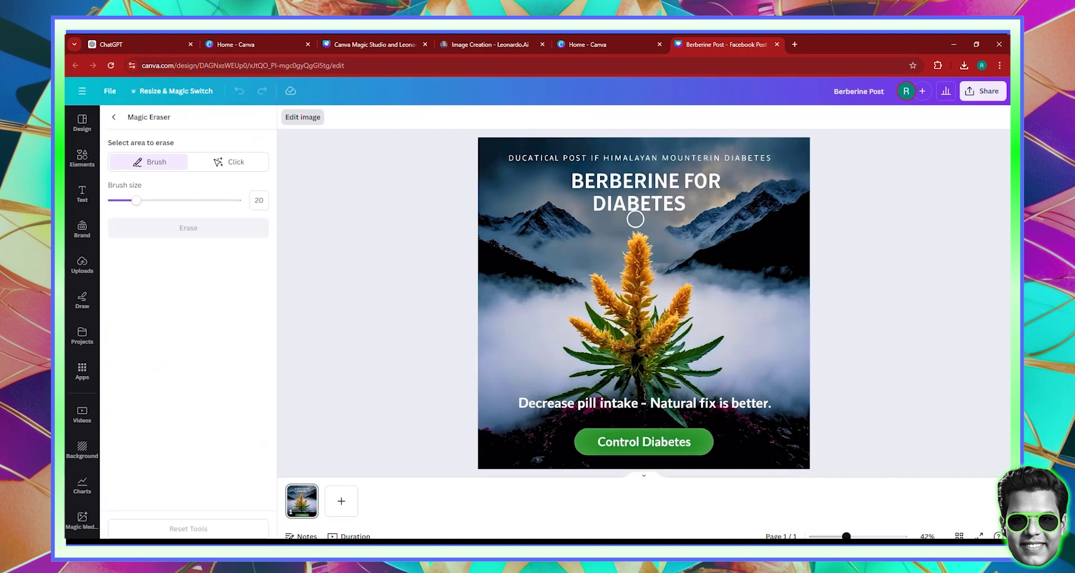
click(114, 117)
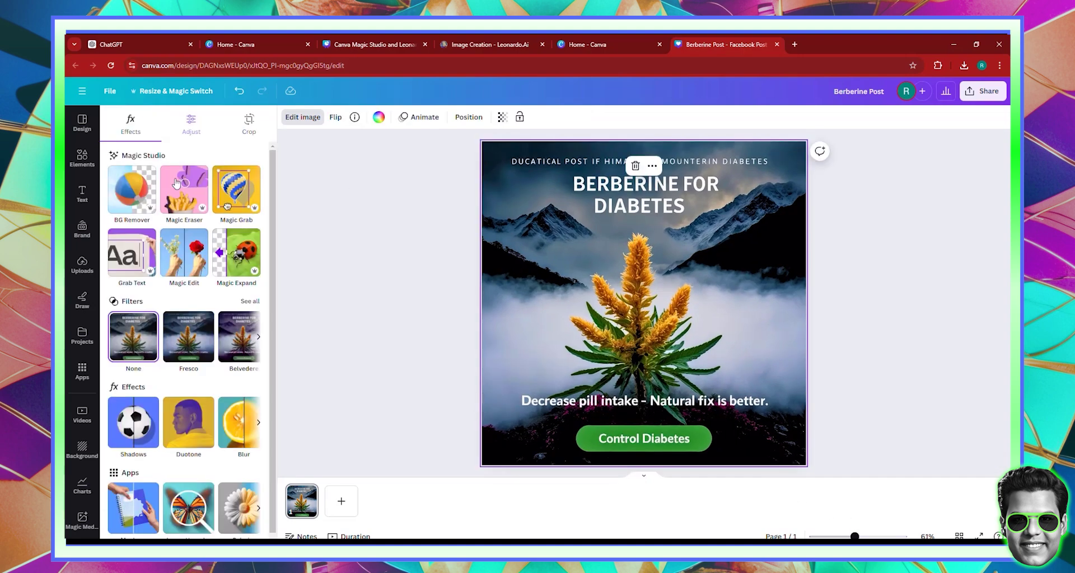
click(132, 255)
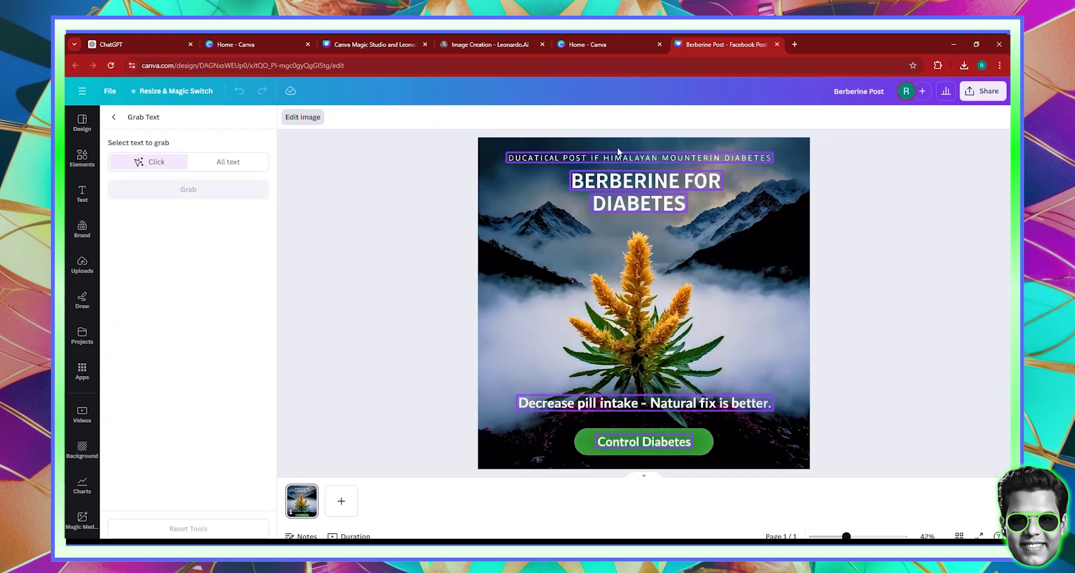
click(565, 159)
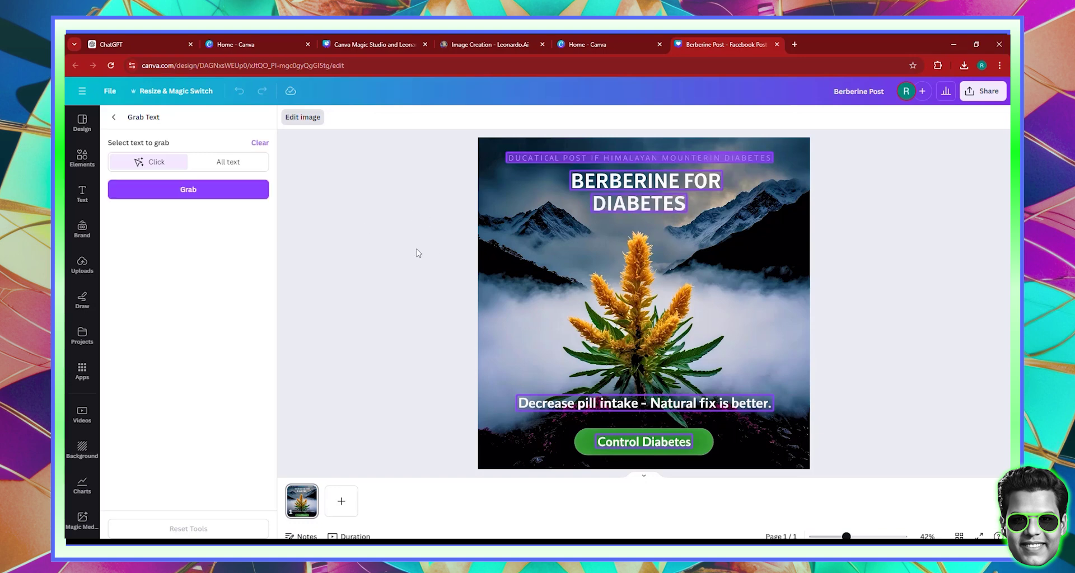
click(196, 195)
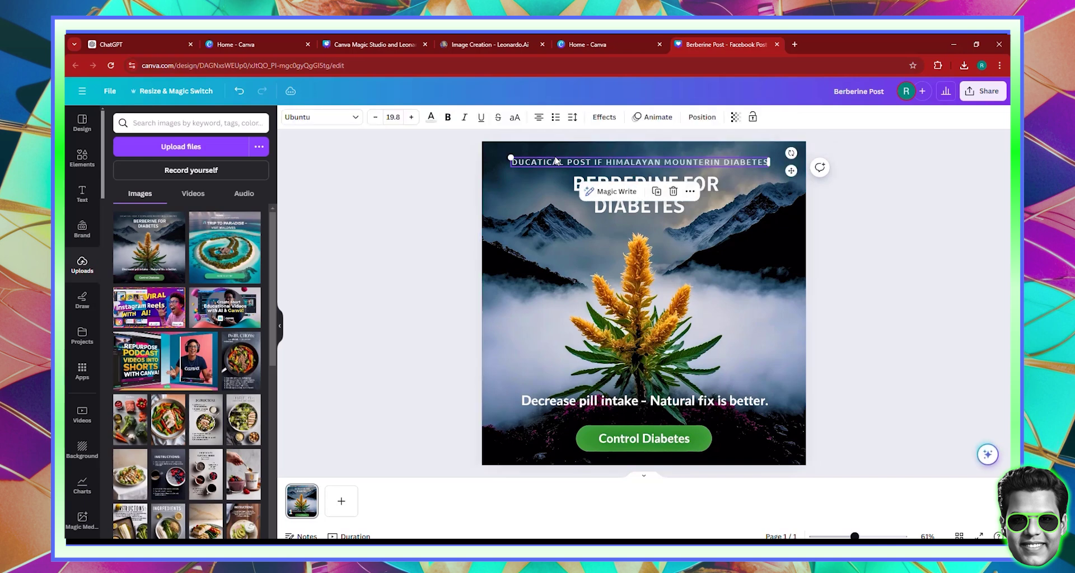
key(Delete)
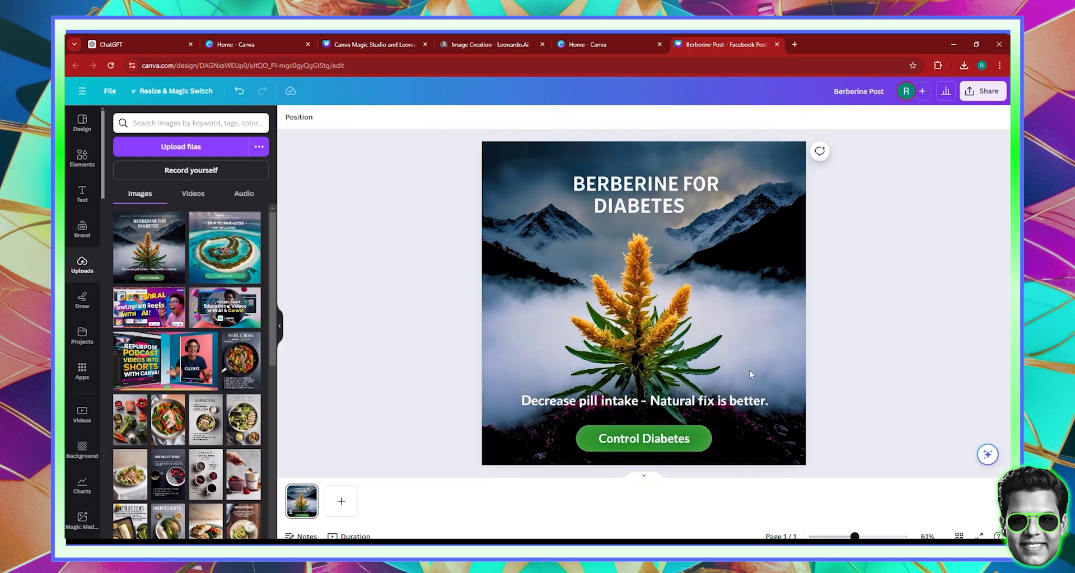
Step: Preview the edited berberine post in full-screen presentation mode, then return to the editor and deselect the background
click(680, 317)
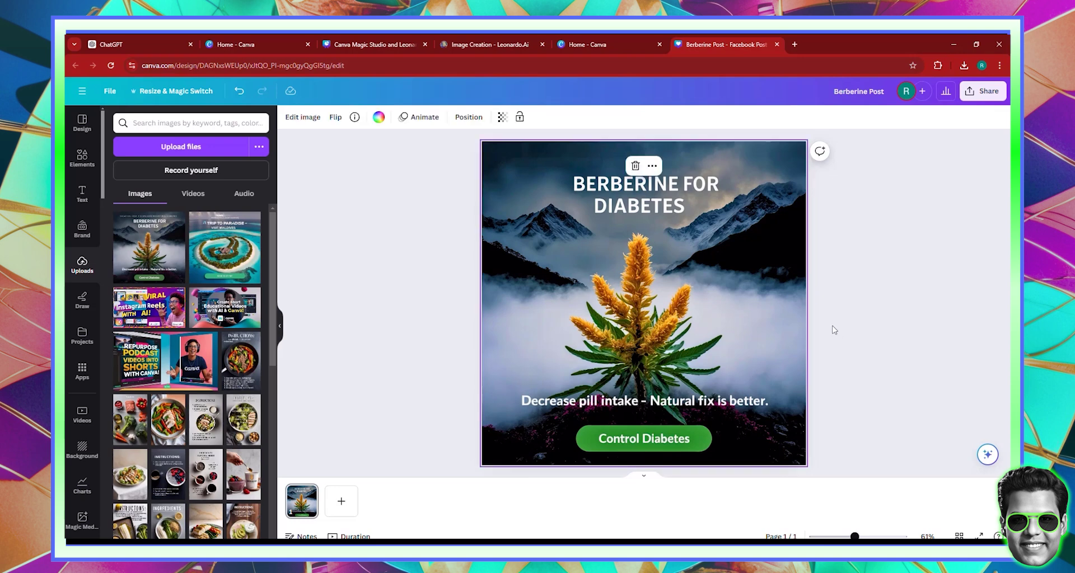
key(ctrl+alt+p)
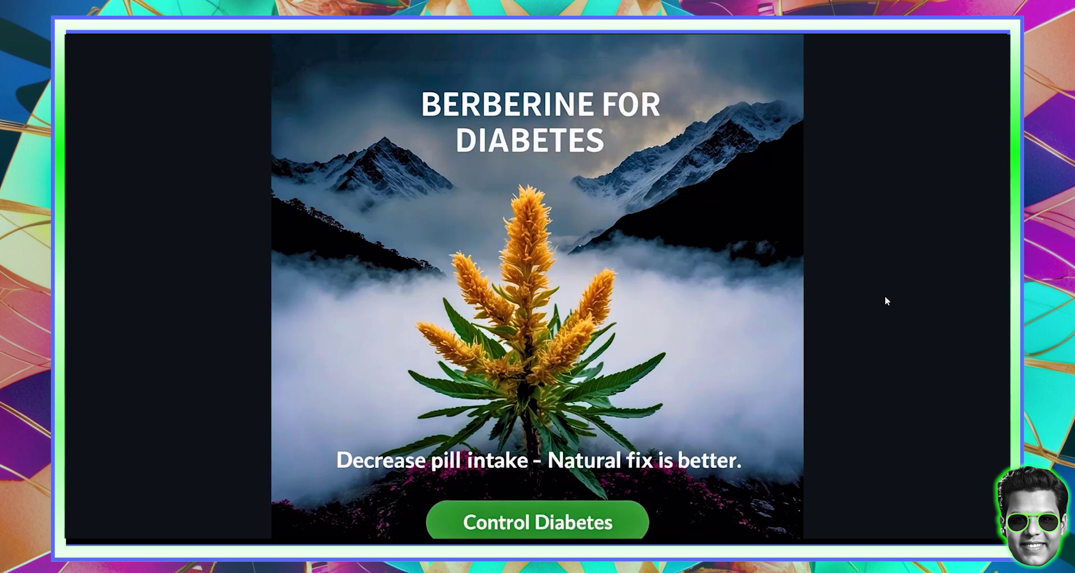
key(Escape)
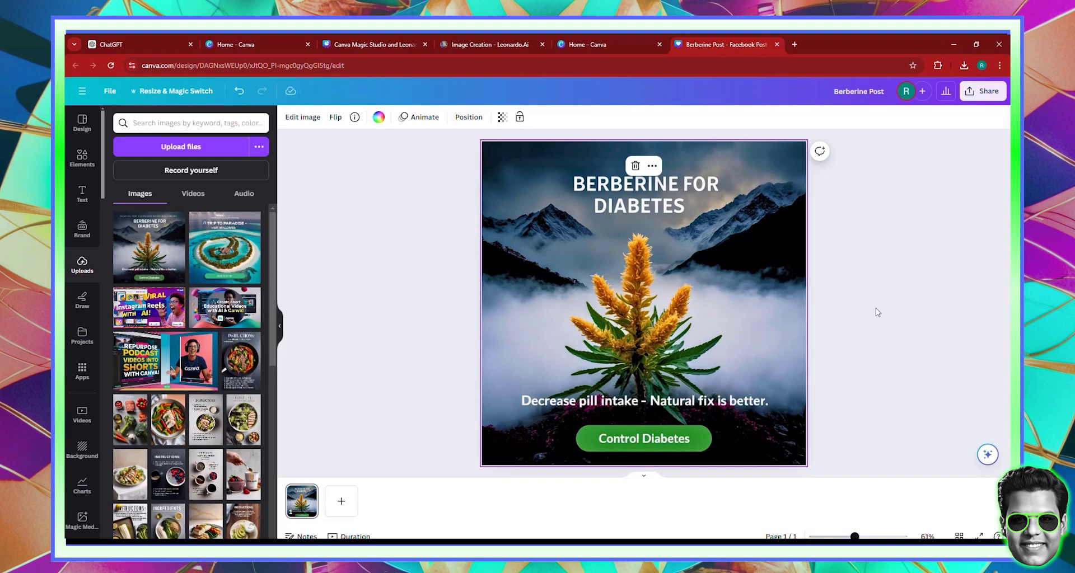
click(881, 312)
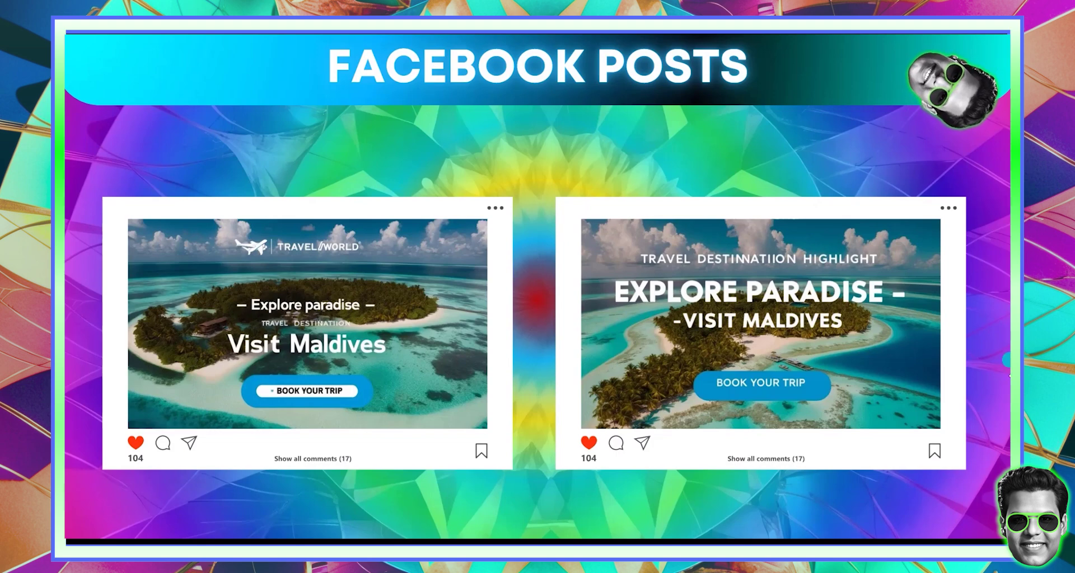
click(1007, 319)
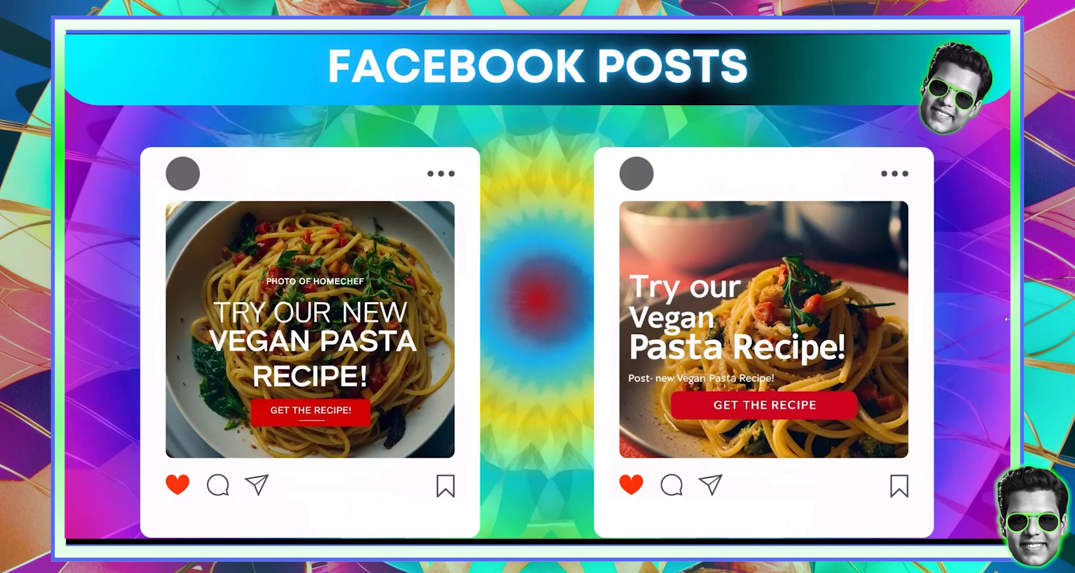
click(1005, 320)
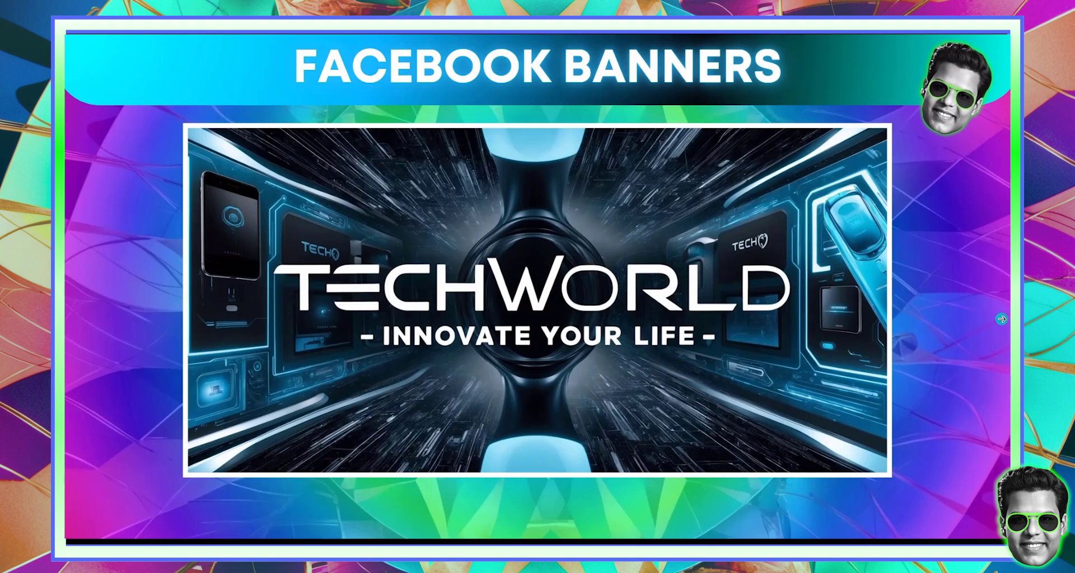